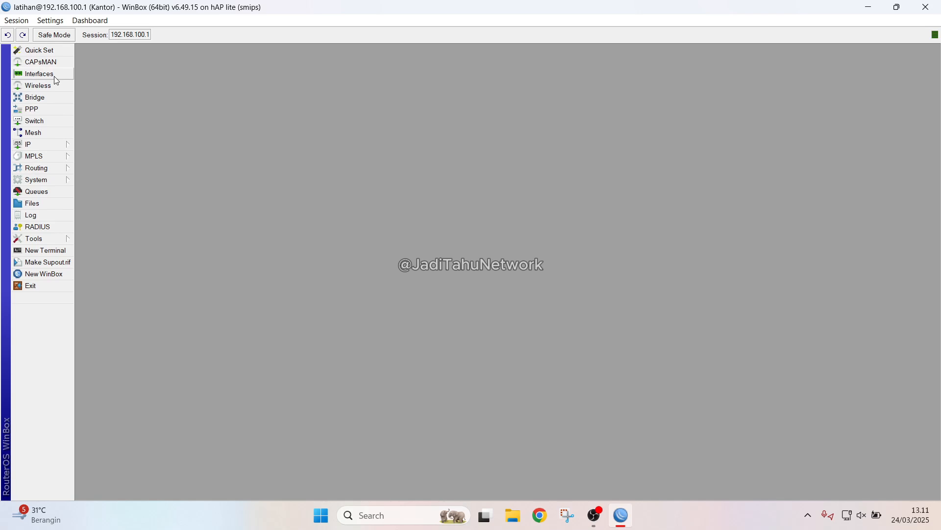
- Open the IP address list and inspect the address, network and interface settings of the ether1-WAN entry without changing them
{"action": "left_click", "coordinate": [63, 149]}
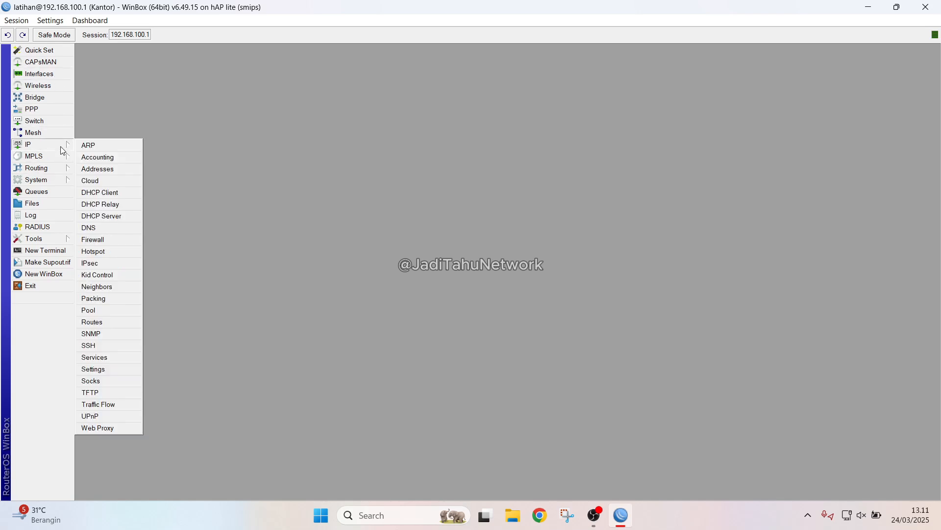
{"action": "left_click", "coordinate": [111, 171]}
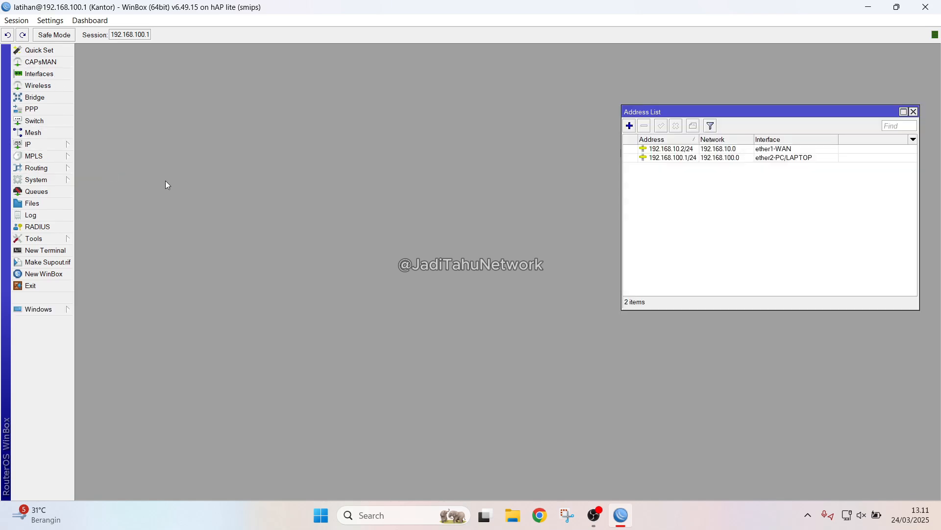
{"action": "double_click", "coordinate": [703, 150]}
{"action": "left_click_drag", "start_coordinate": [758, 132], "coordinate": [766, 234]}
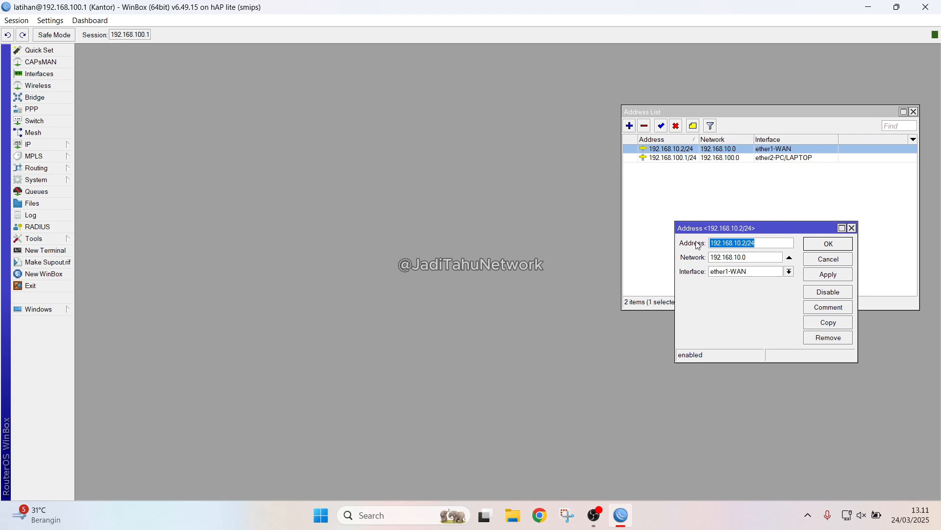
{"action": "left_click", "coordinate": [770, 247]}
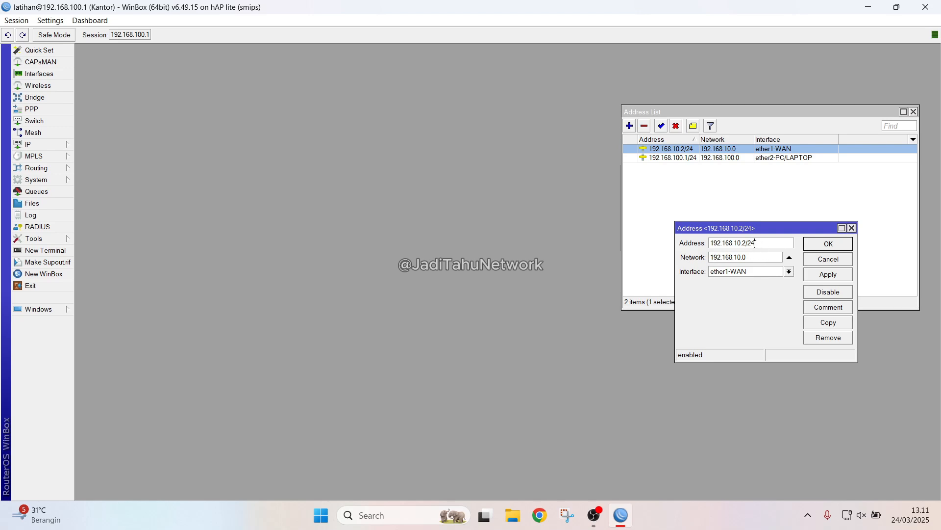
{"action": "left_click_drag", "start_coordinate": [743, 234], "coordinate": [729, 221]}
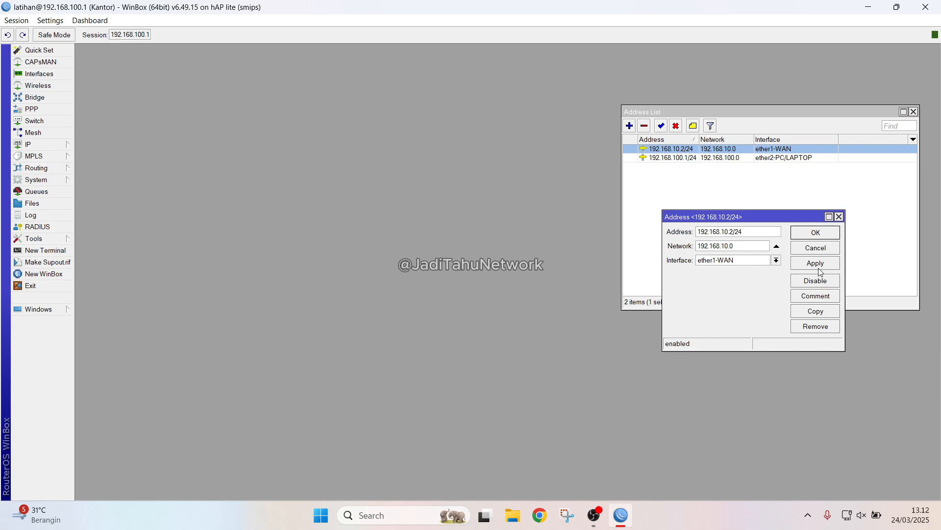
{"action": "left_click_drag", "start_coordinate": [776, 219], "coordinate": [789, 202]}
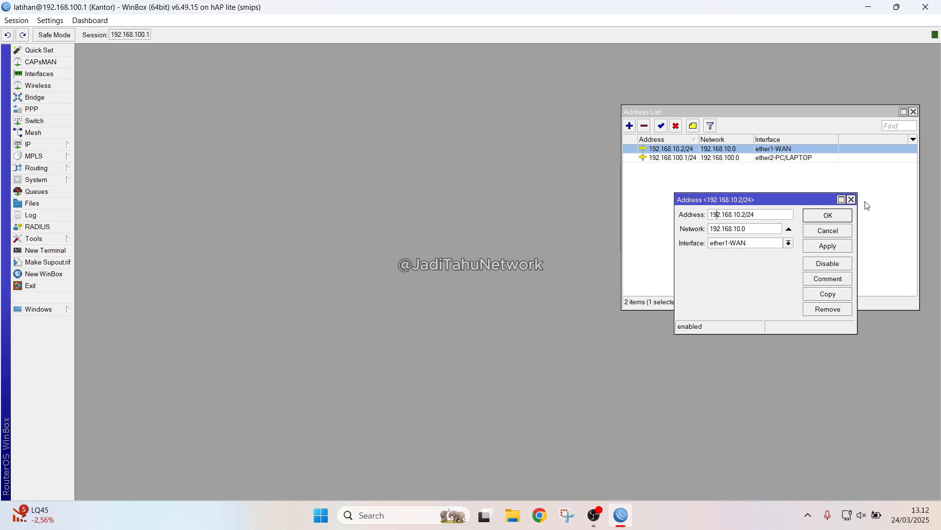
{"action": "left_click_drag", "start_coordinate": [784, 204], "coordinate": [511, 197]}
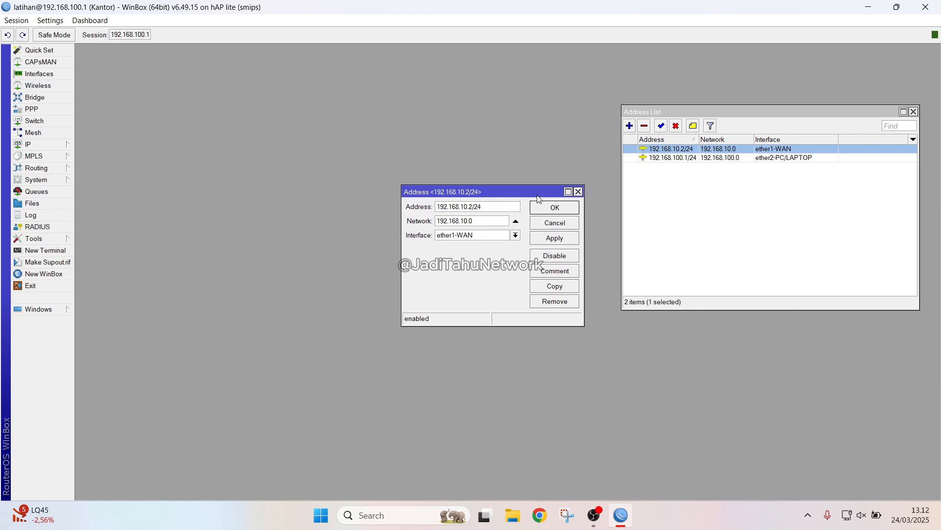
{"action": "left_click", "coordinate": [579, 192]}
{"action": "left_click", "coordinate": [630, 250]}
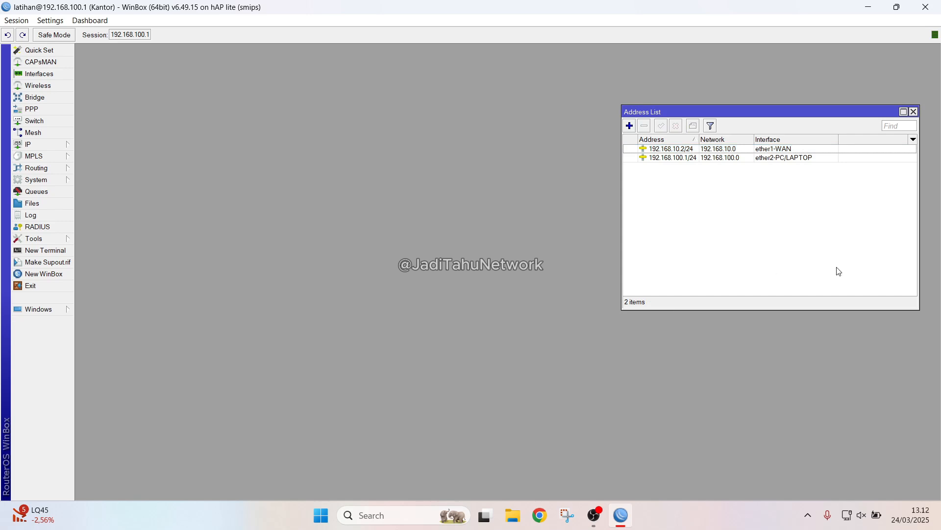
- Remove the static IP address assigned to ether1-WAN from the address list
{"action": "left_click_drag", "start_coordinate": [694, 113], "coordinate": [484, 125]}
{"action": "left_click", "coordinate": [513, 162]}
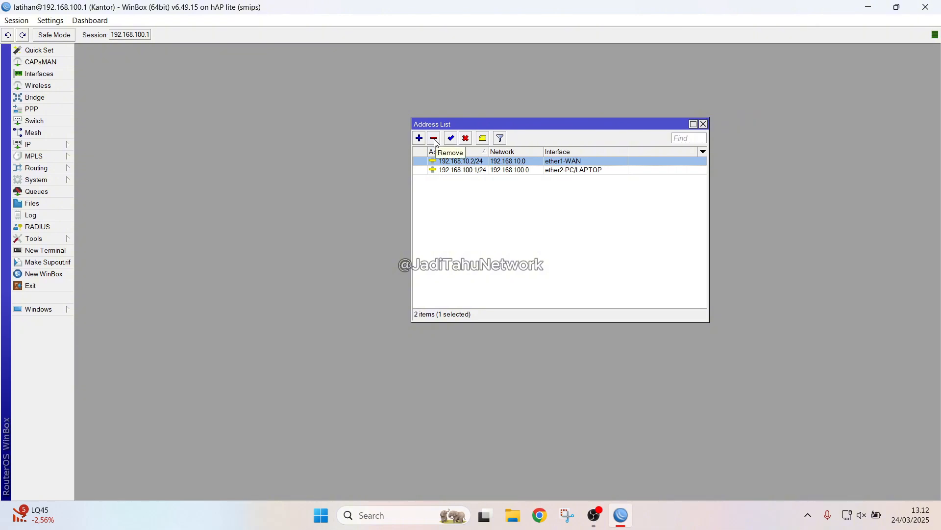
{"action": "left_click", "coordinate": [435, 139]}
- Remove the static default route 0.0.0.0/0 from the IP route list and close the list
{"action": "left_click", "coordinate": [59, 144]}
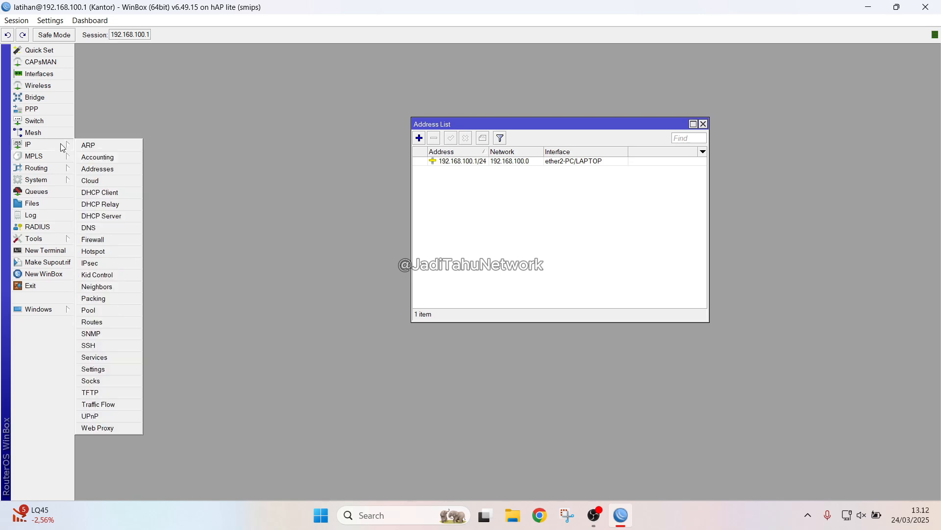
{"action": "left_click", "coordinate": [107, 322]}
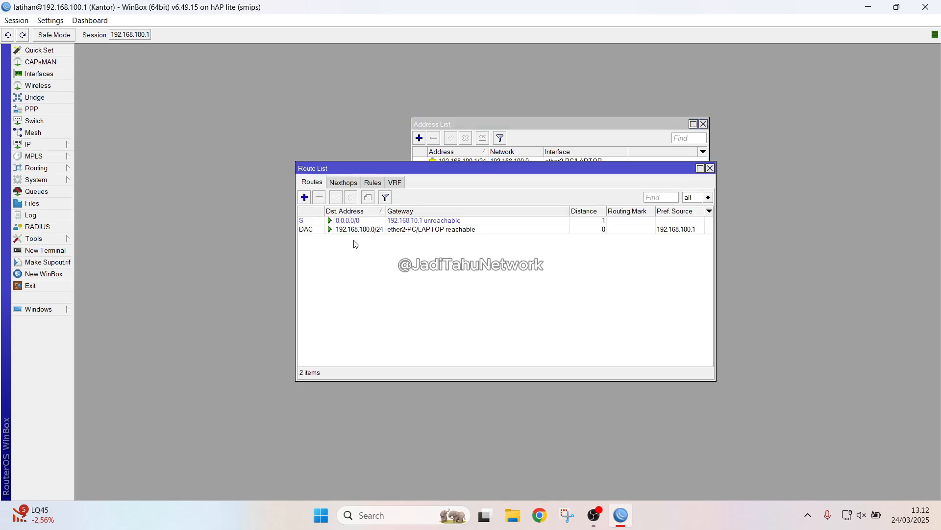
{"action": "left_click", "coordinate": [374, 221]}
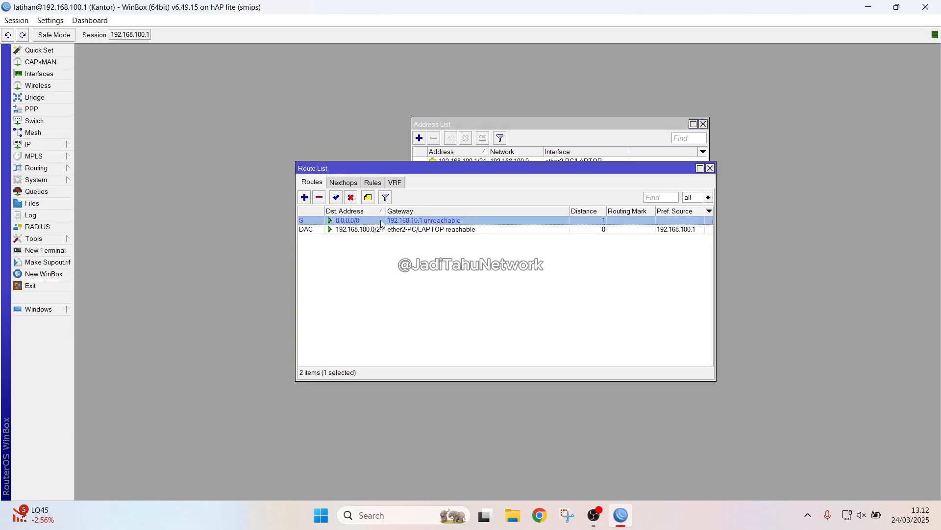
{"action": "left_click", "coordinate": [320, 198]}
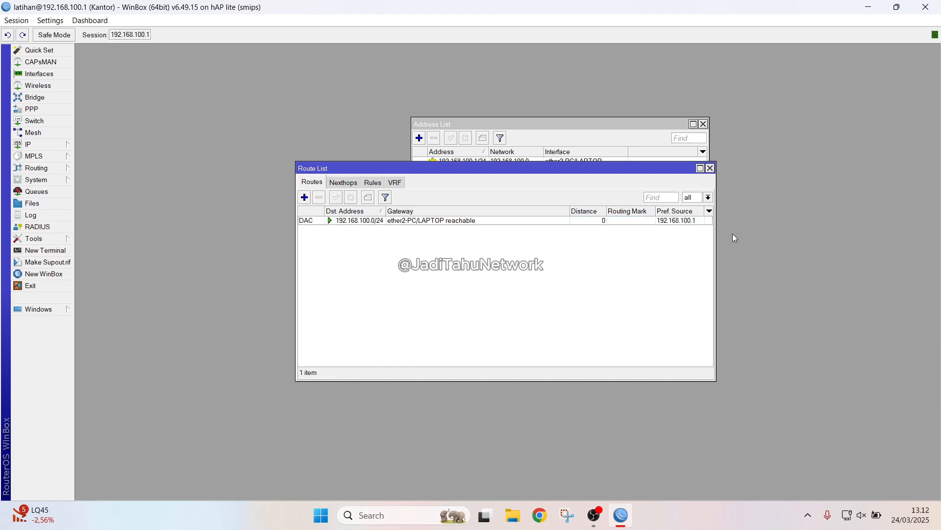
{"action": "left_click_drag", "start_coordinate": [596, 172], "coordinate": [619, 226]}
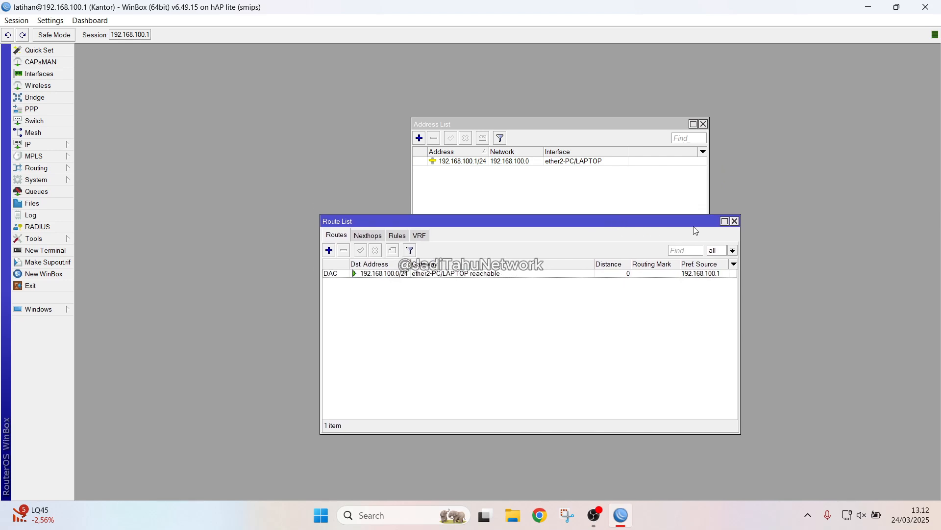
{"action": "left_click", "coordinate": [734, 221]}
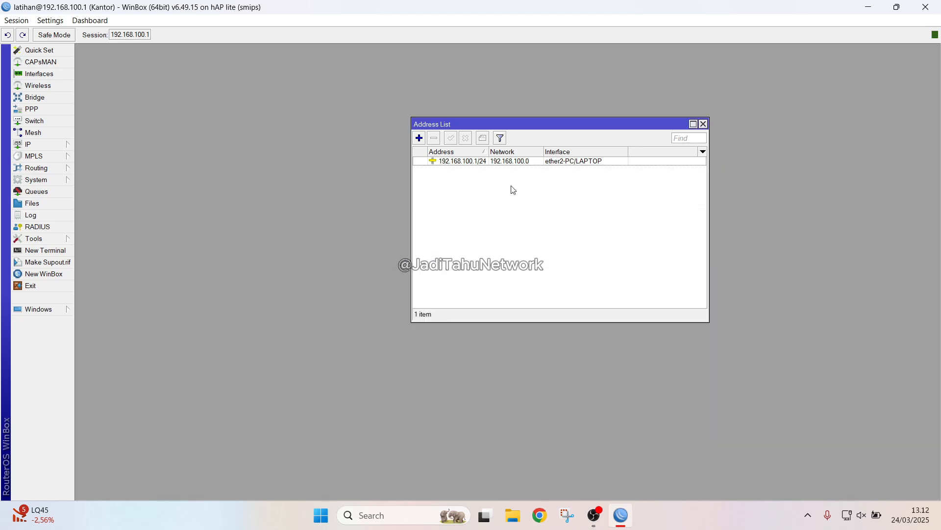
- Add a DHCP client on ether1-WAN with Use Peer DNS and Use Peer NTP enabled and Add Default Route set to yes
{"action": "left_click_drag", "start_coordinate": [516, 127], "coordinate": [467, 139]}
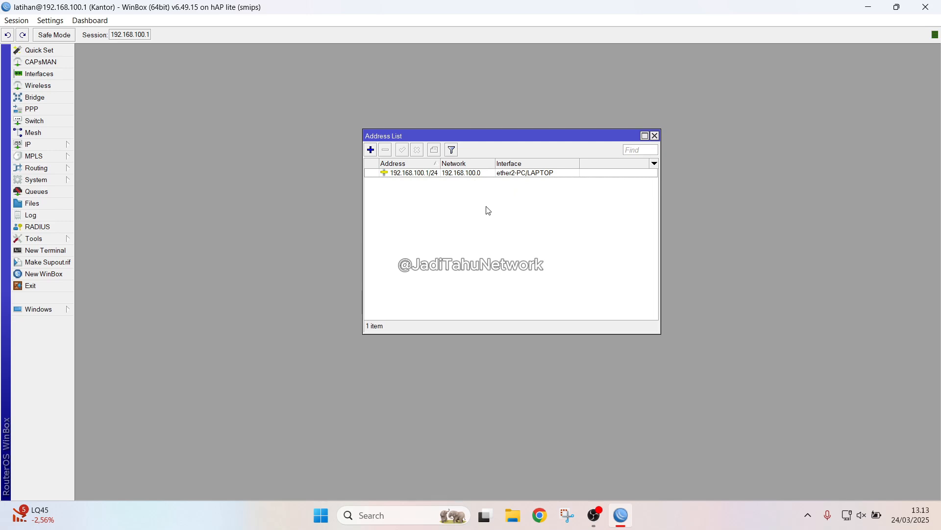
{"action": "left_click", "coordinate": [52, 146]}
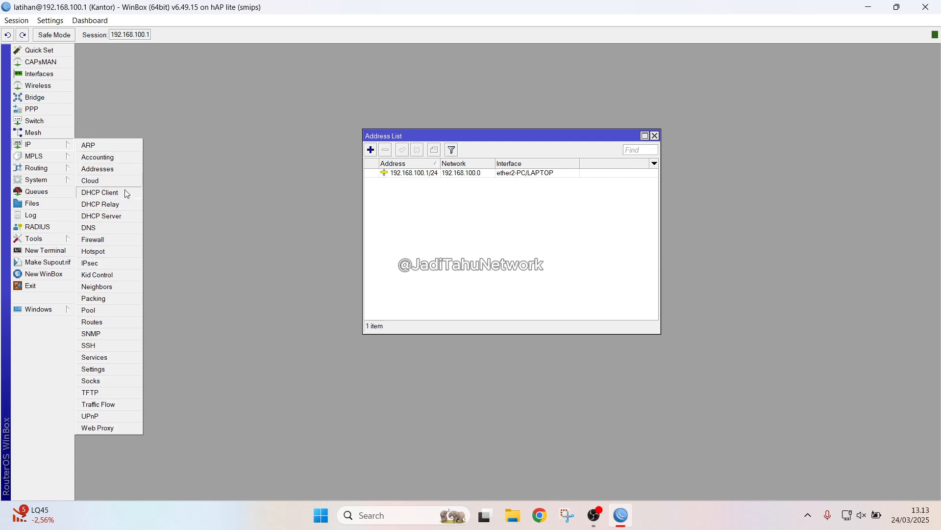
{"action": "left_click", "coordinate": [113, 196]}
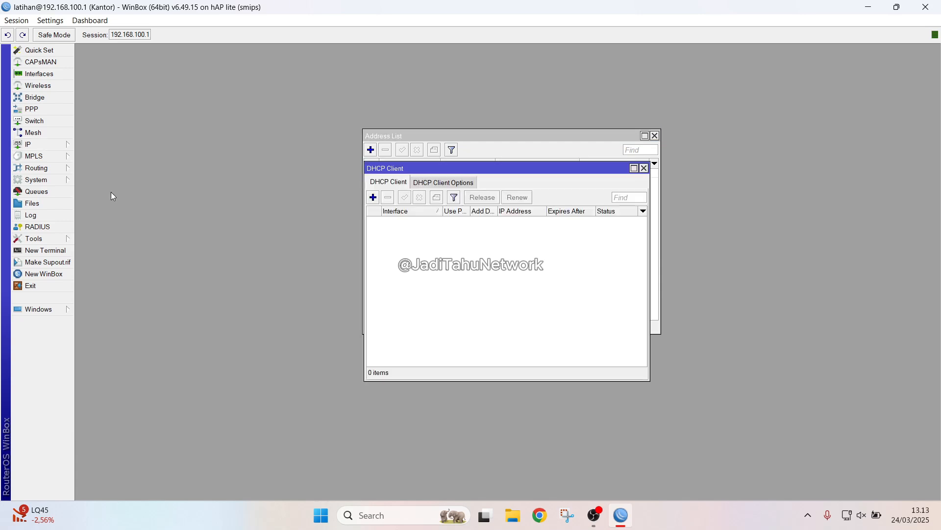
{"action": "left_click_drag", "start_coordinate": [427, 171], "coordinate": [507, 205]}
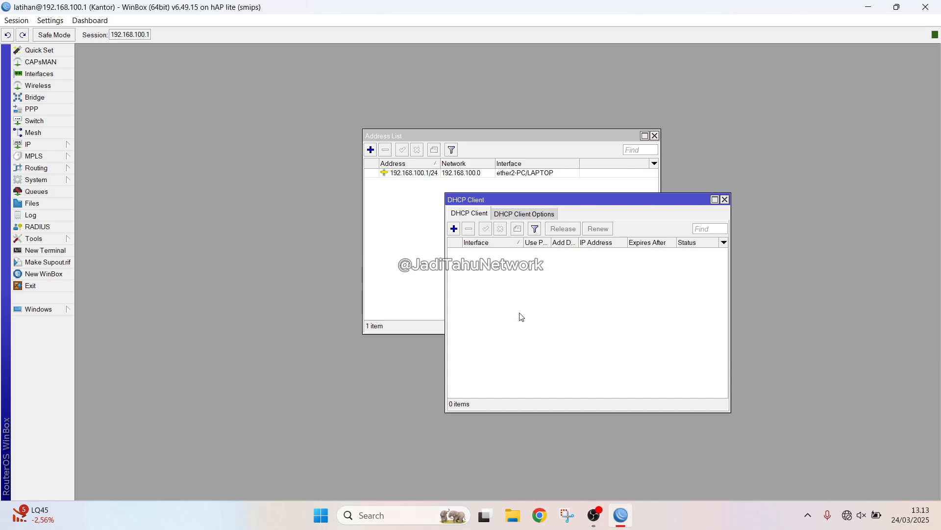
{"action": "left_click", "coordinate": [454, 229]}
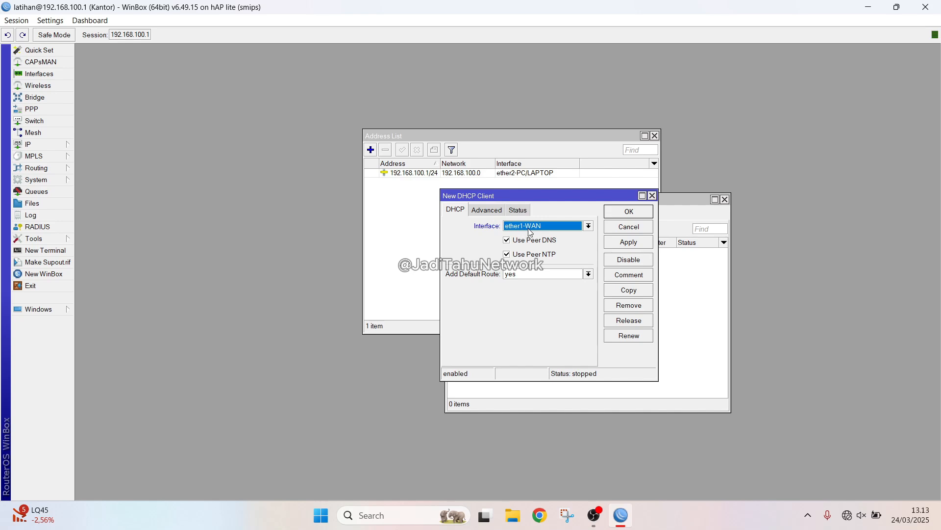
{"action": "left_click_drag", "start_coordinate": [550, 196], "coordinate": [520, 216]}
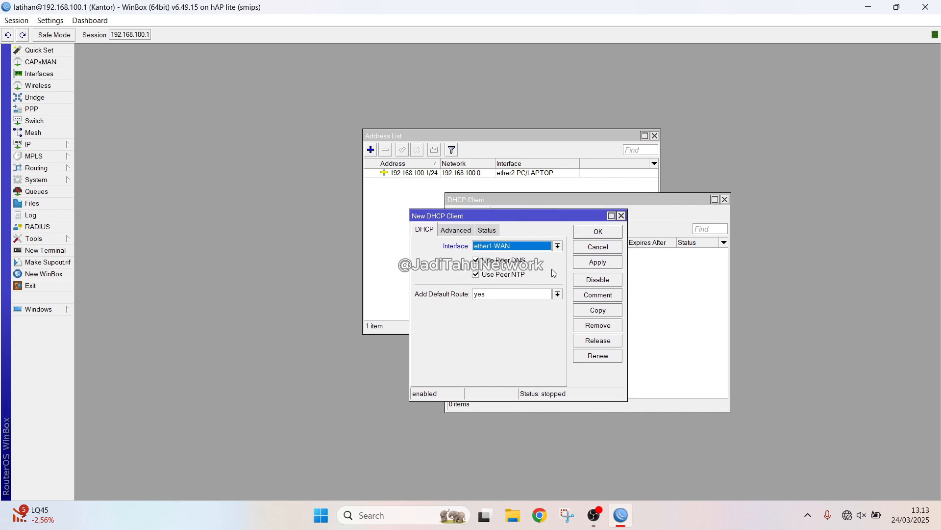
{"action": "left_click", "coordinate": [596, 263]}
{"action": "left_click", "coordinate": [595, 233]}
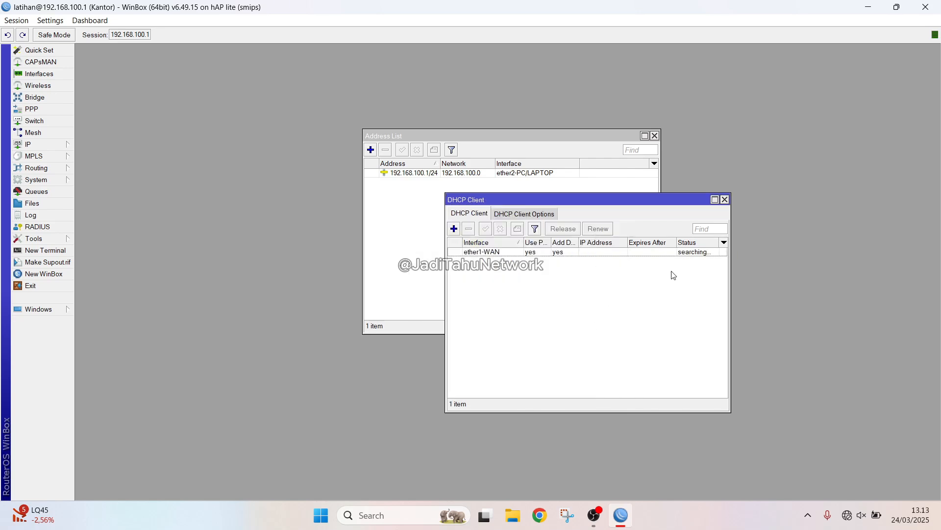
- Check the ether1-WAN DHCP client's status and its dynamic entry in the address list, and close the DHCP client list
{"action": "left_click", "coordinate": [690, 253]}
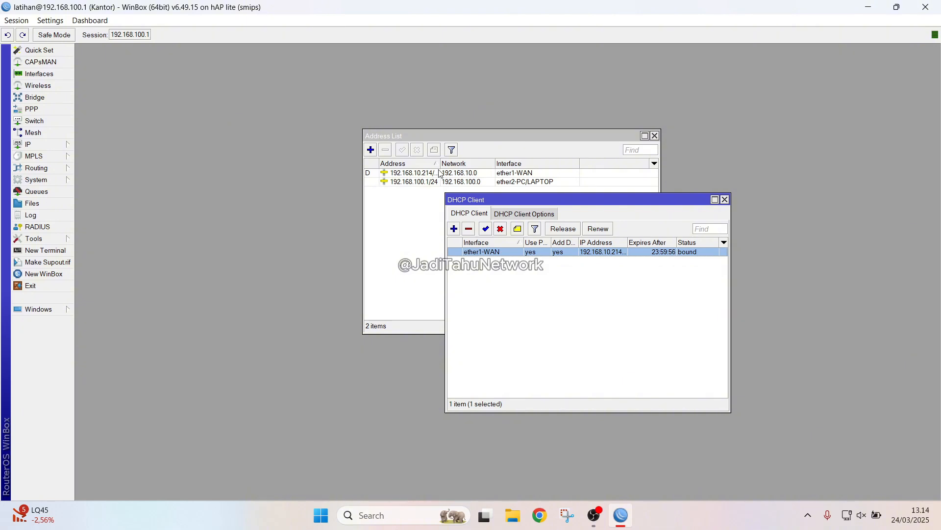
{"action": "left_click_drag", "start_coordinate": [519, 205], "coordinate": [538, 216]}
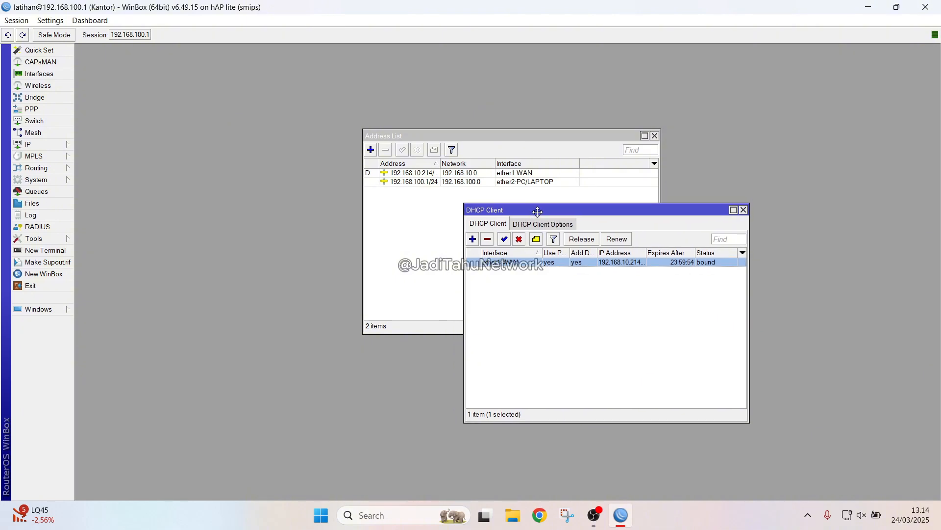
{"action": "left_click", "coordinate": [413, 178]}
{"action": "left_click", "coordinate": [684, 210]}
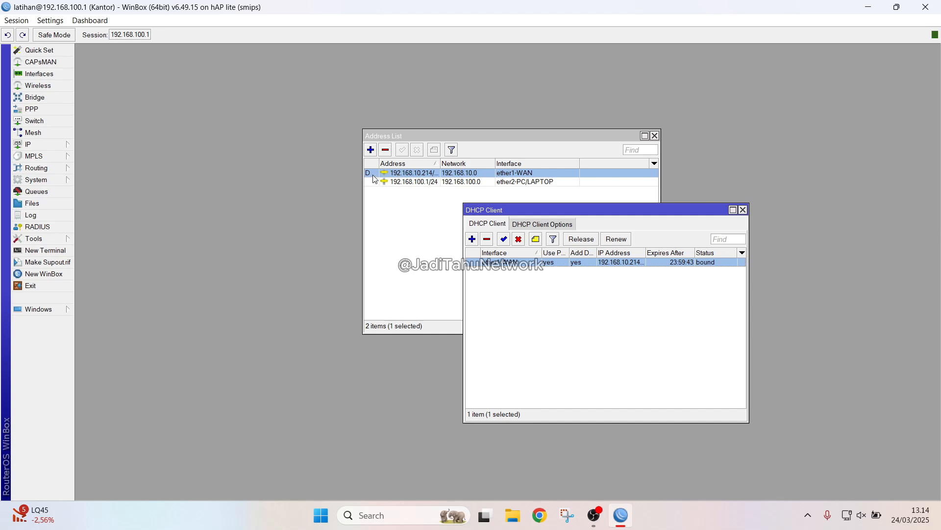
{"action": "mouse_move", "coordinate": [373, 179]}
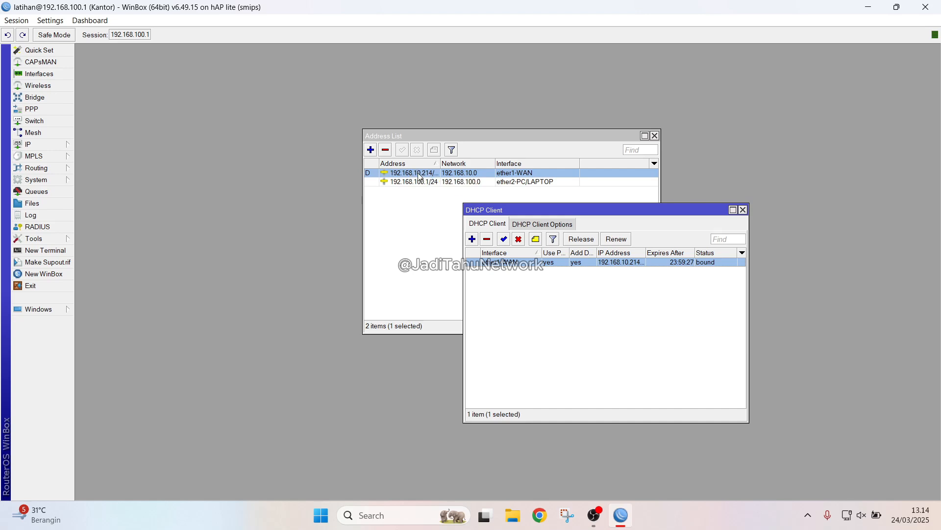
{"action": "mouse_move", "coordinate": [419, 176]}
{"action": "left_click_drag", "start_coordinate": [611, 213], "coordinate": [535, 216]}
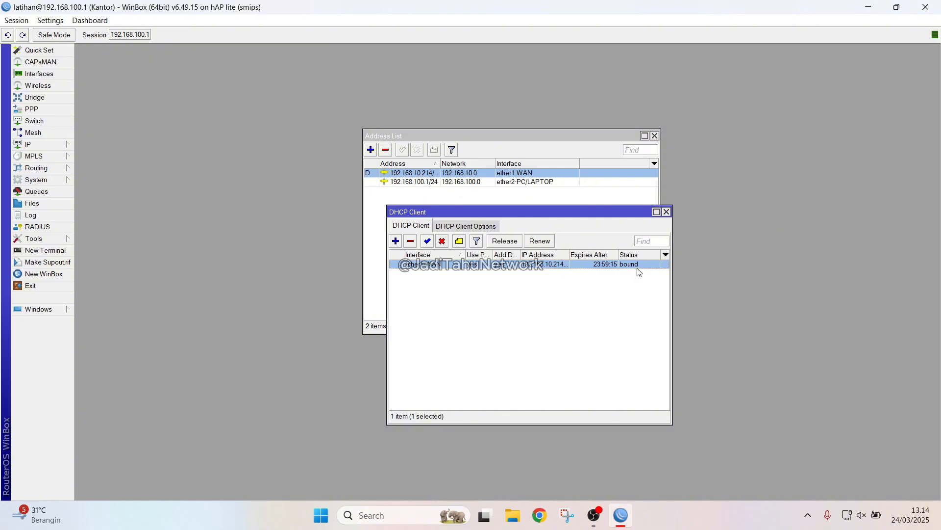
{"action": "left_click", "coordinate": [666, 211]}
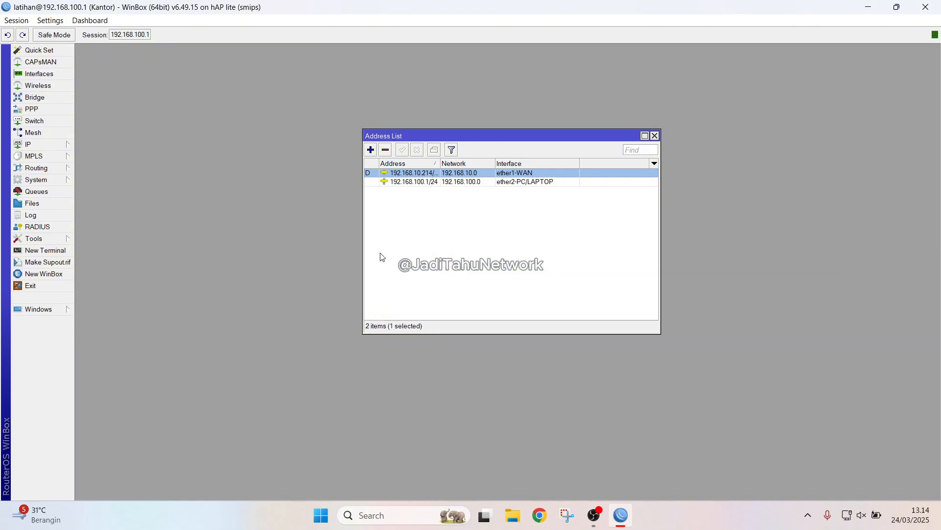
- Check the dynamic default route and its gateway in the IP route list, and close the list
{"action": "left_click", "coordinate": [57, 147]}
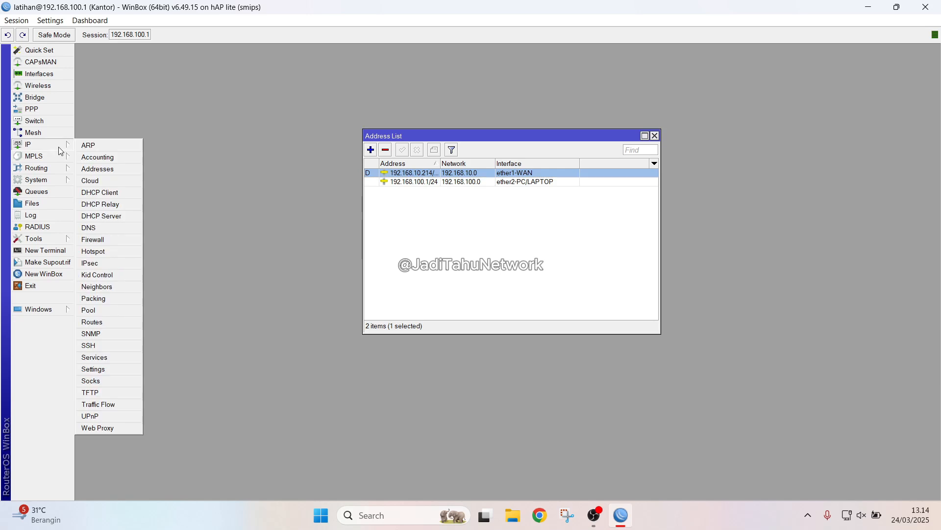
{"action": "left_click", "coordinate": [111, 322]}
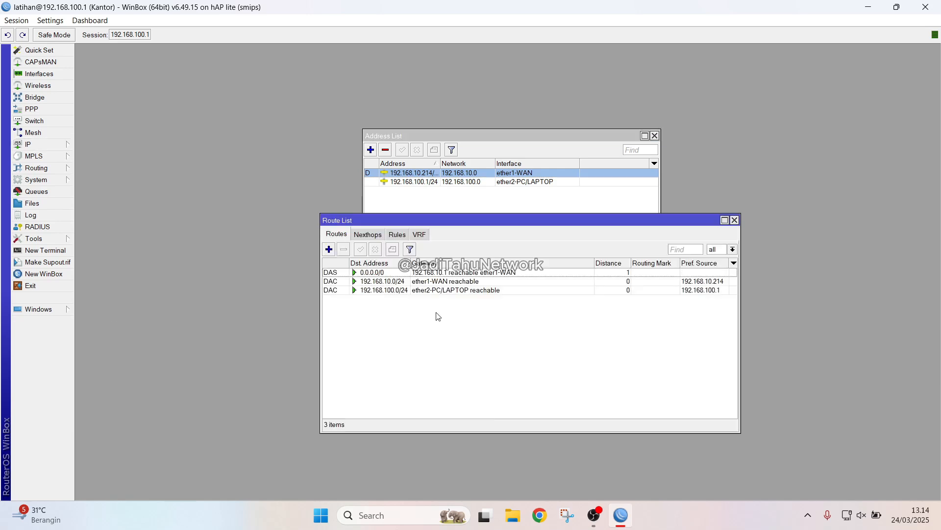
{"action": "left_click", "coordinate": [436, 276]}
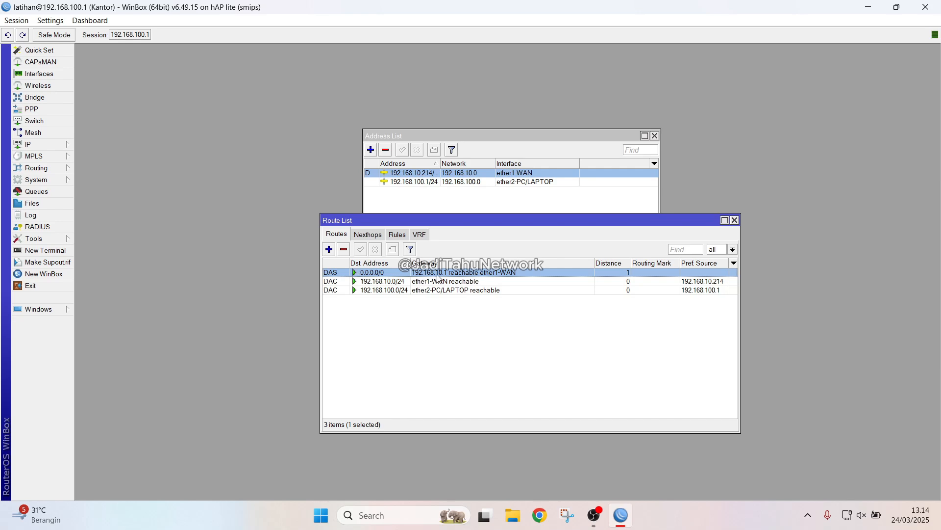
{"action": "left_click", "coordinate": [734, 220]}
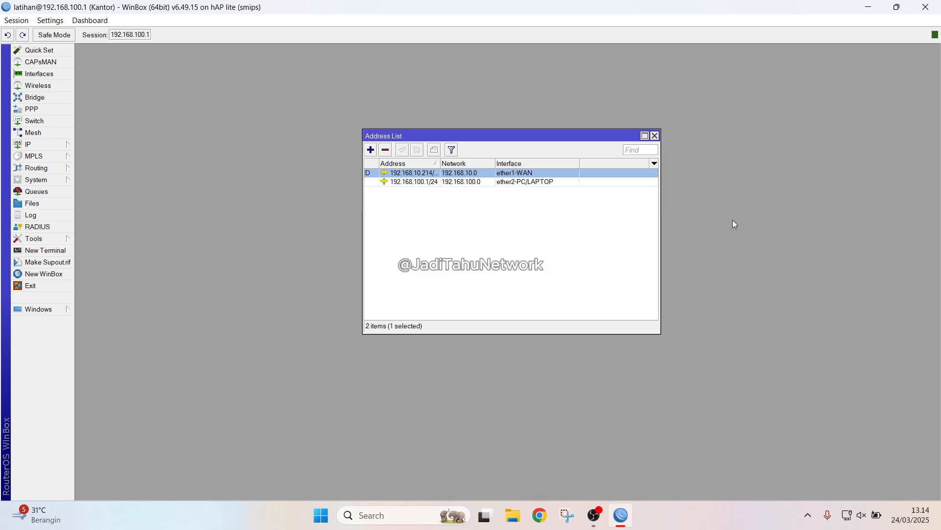
- Test the router's internet connection by pinging google.com from a new terminal, and stop the ping after several replies
{"action": "left_click", "coordinate": [55, 252]}
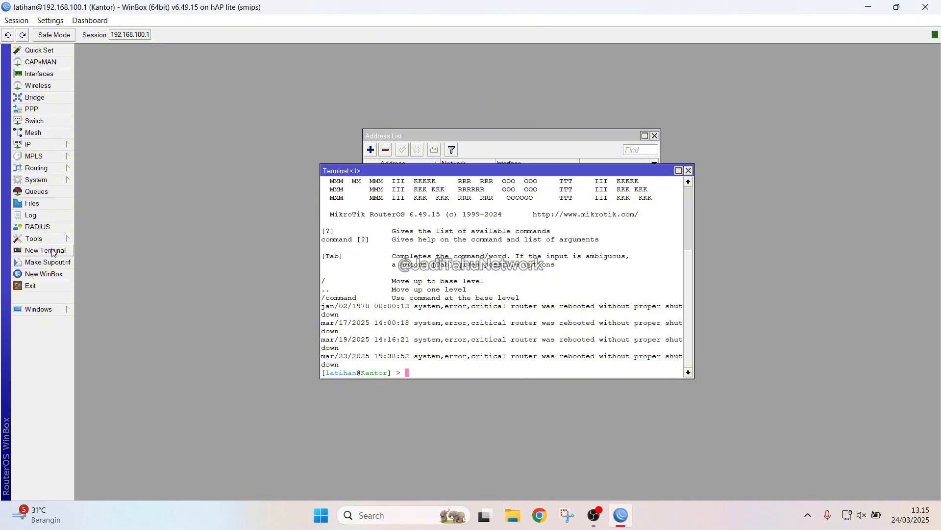
{"action": "type", "text": "ping google.com"}
{"action": "key", "text": "Return"}
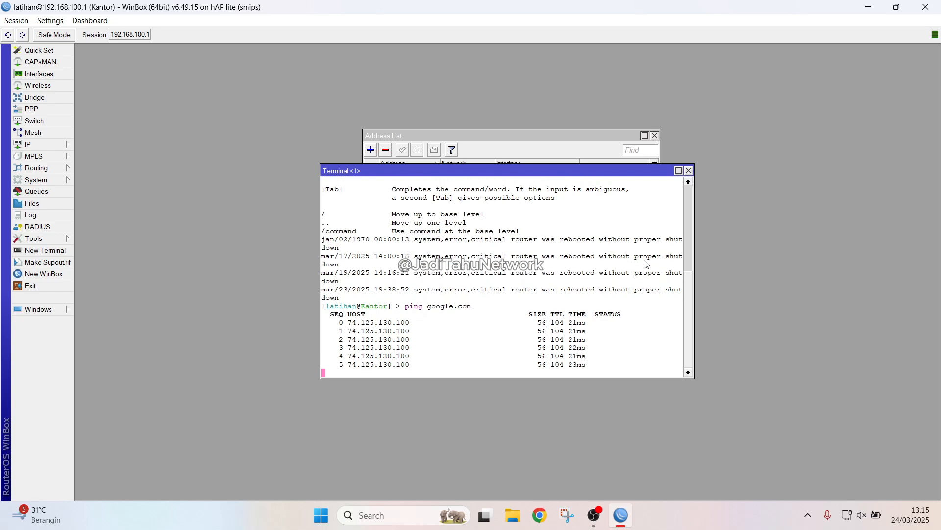
{"action": "key", "text": "ctrl+c"}
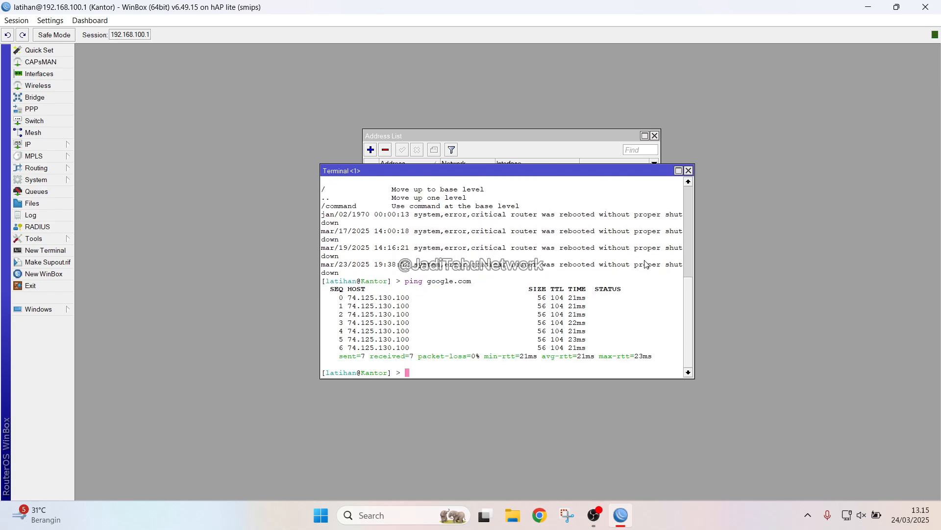
- Close the terminal, open the DHCP server list below the address list and select the server on ether2-PC/LAPTOP
{"action": "left_click", "coordinate": [688, 171]}
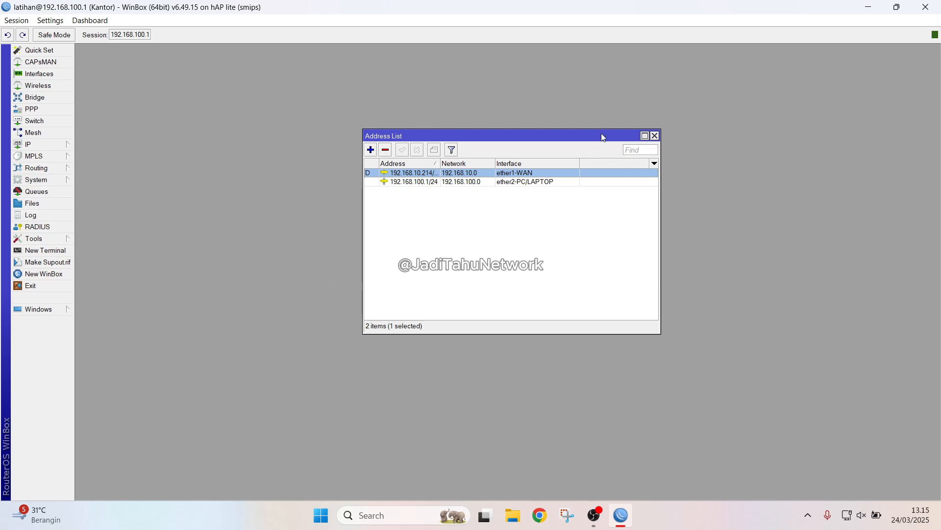
{"action": "left_click", "coordinate": [55, 147]}
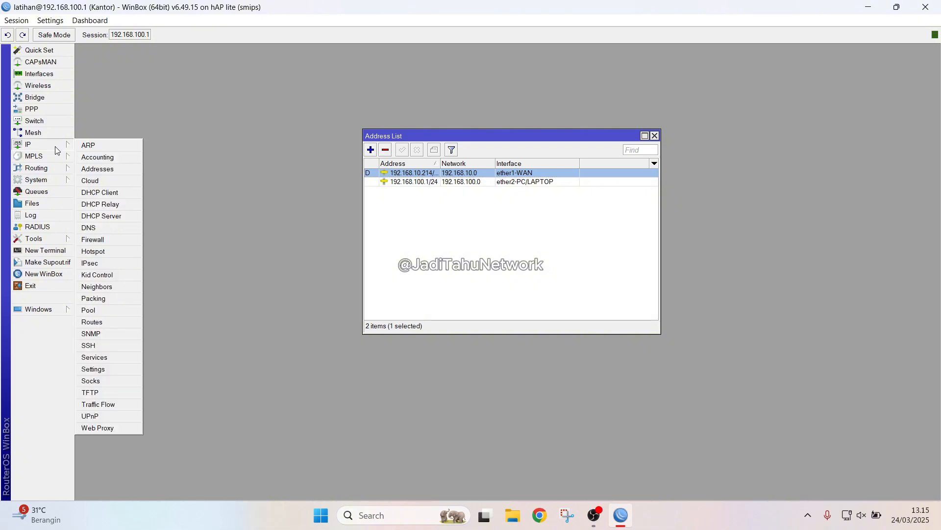
{"action": "left_click", "coordinate": [125, 220]}
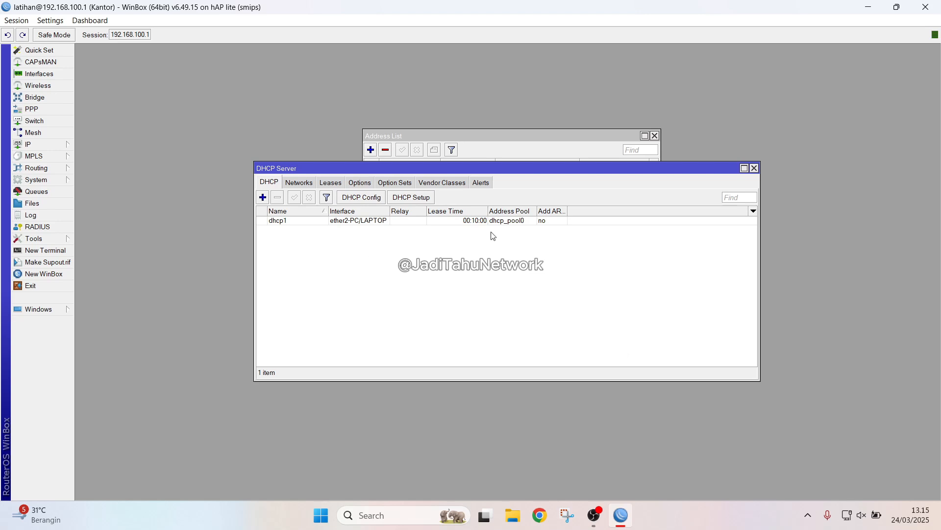
{"action": "left_click_drag", "start_coordinate": [528, 175], "coordinate": [554, 232]}
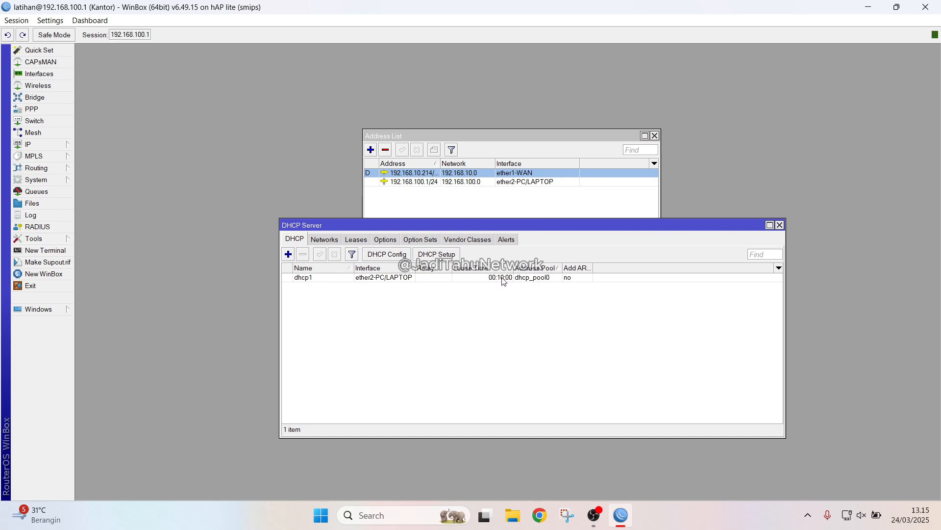
{"action": "left_click", "coordinate": [368, 278]}
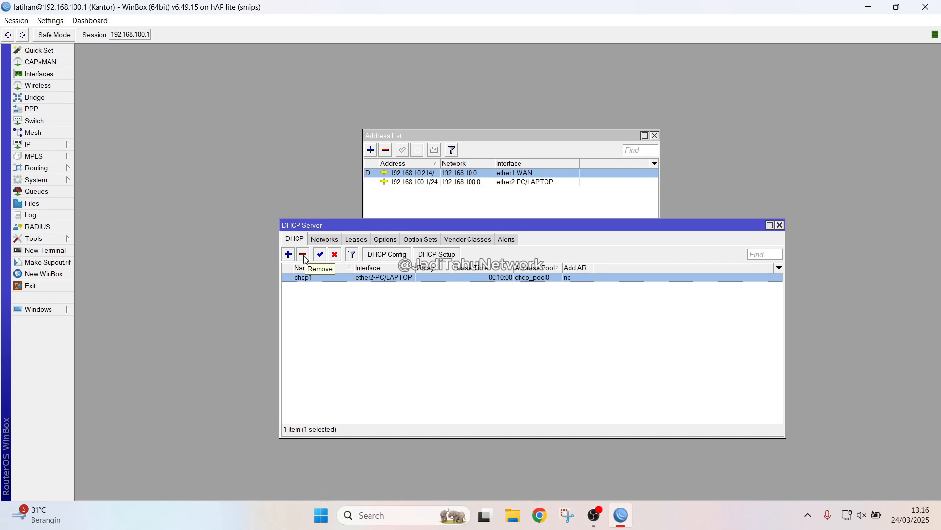
- Open the Ethernet page of Windows network settings and switch its IP assignment to Manual with IPv4 turned on
{"action": "right_click", "coordinate": [846, 506]}
{"action": "left_click", "coordinate": [856, 482]}
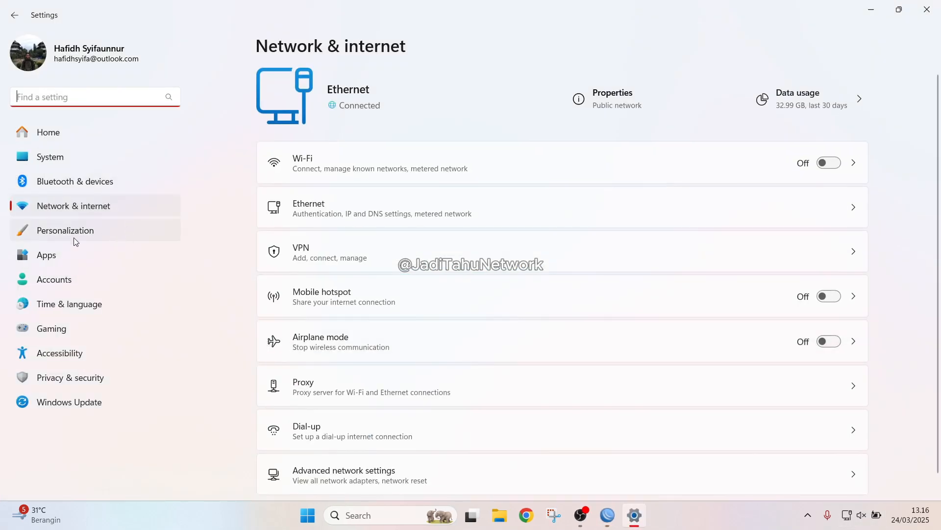
{"action": "left_click", "coordinate": [413, 215]}
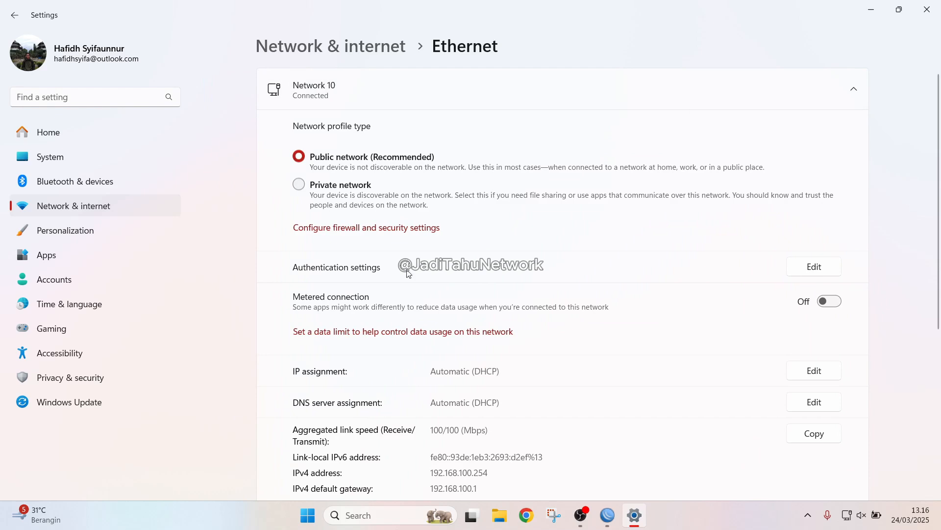
{"action": "left_click", "coordinate": [814, 371]}
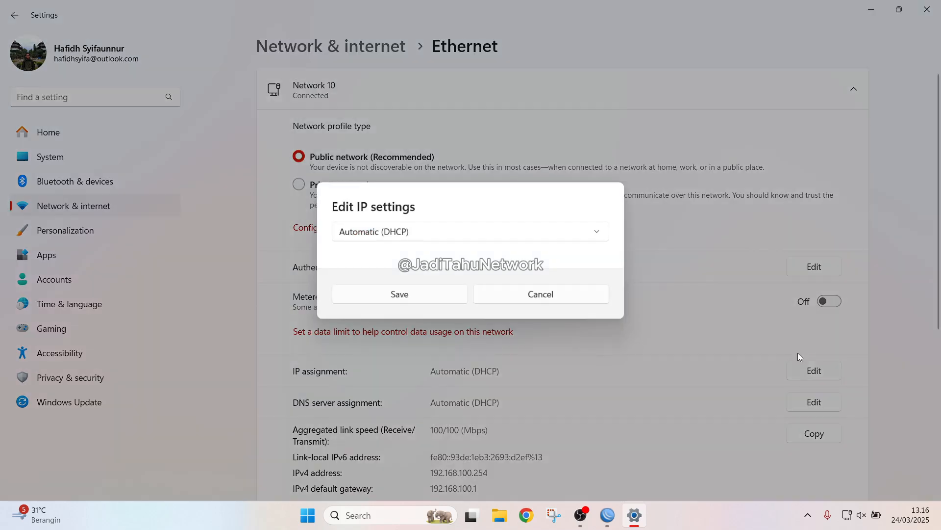
{"action": "left_click", "coordinate": [452, 233]}
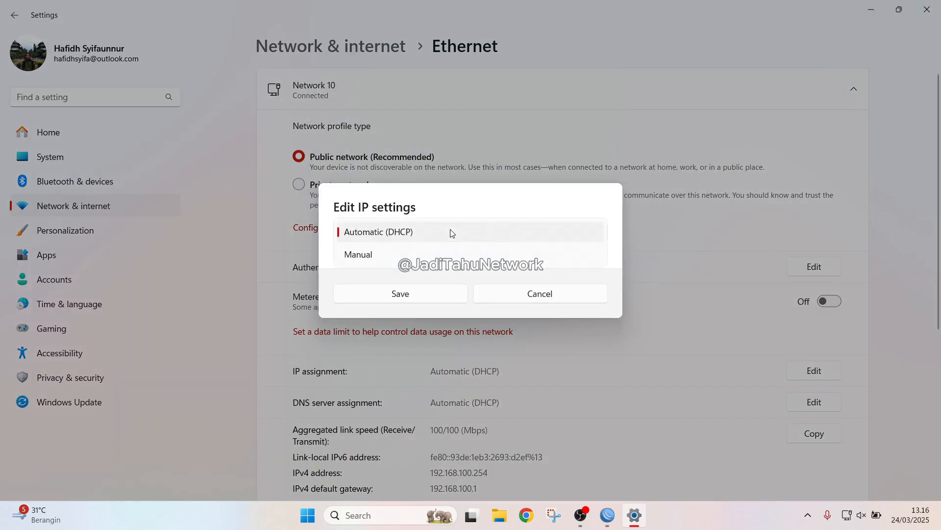
{"action": "left_click", "coordinate": [415, 256]}
{"action": "left_click", "coordinate": [353, 239]}
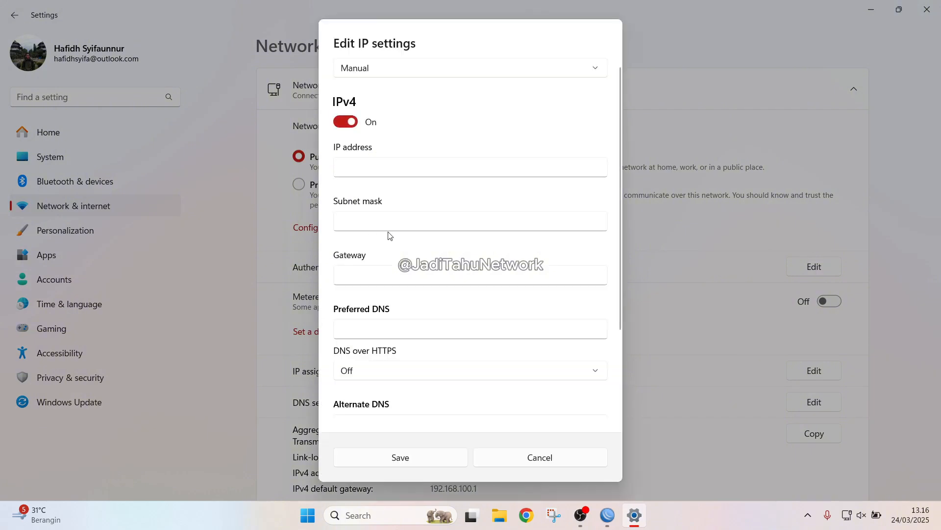
- Switch to WinBox and copy the IP part of the ether2-PC/LAPTOP address from its address entry
{"action": "left_click", "coordinate": [419, 169]}
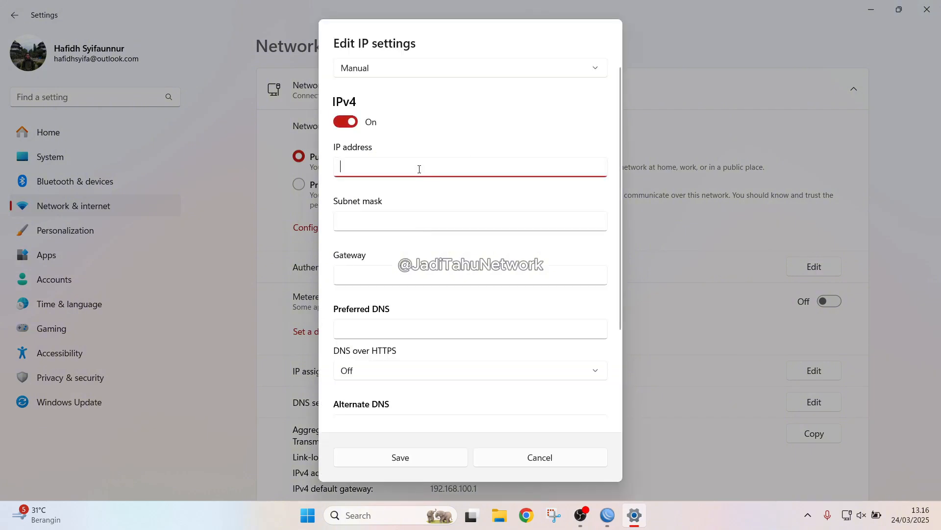
{"action": "left_click", "coordinate": [607, 515]}
{"action": "double_click", "coordinate": [439, 182]}
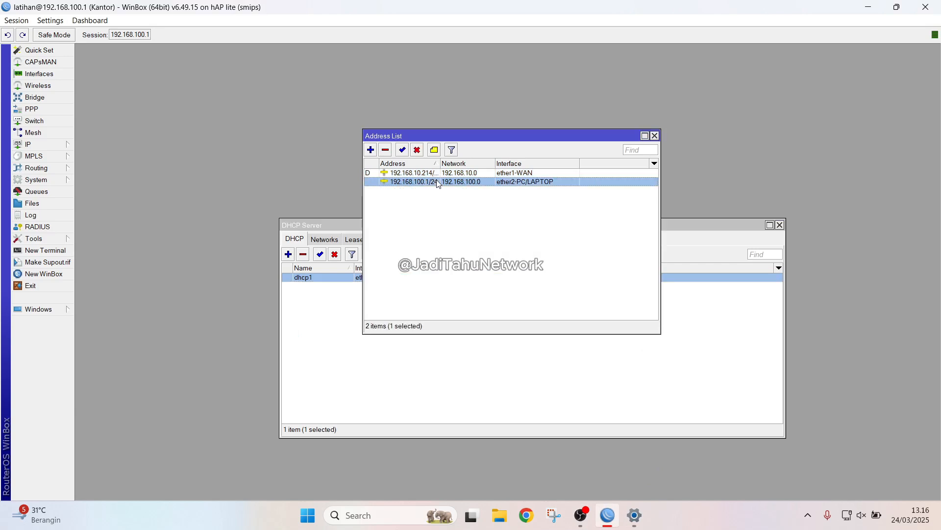
{"action": "left_click", "coordinate": [491, 206]}
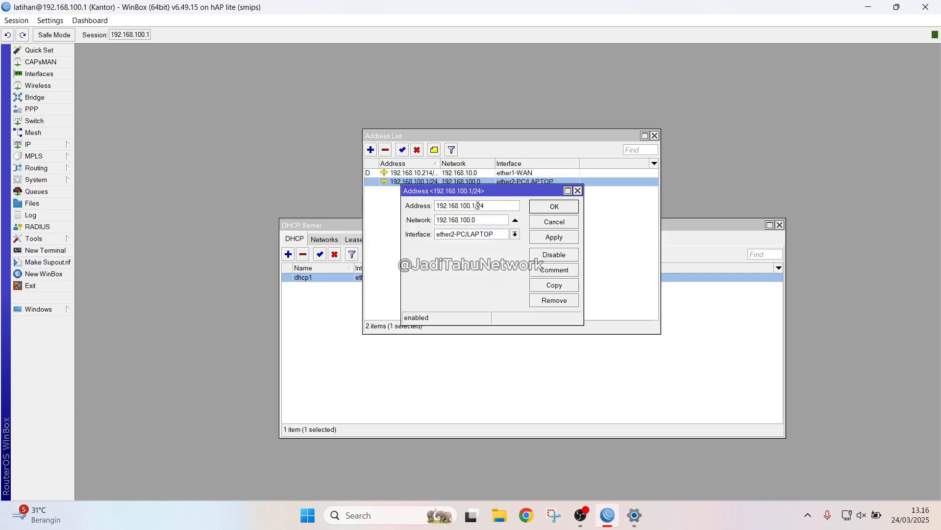
{"action": "left_click_drag", "start_coordinate": [478, 206], "coordinate": [392, 218]}
{"action": "key", "text": "ctrl+c"}
- Return to Windows Settings, paste the copied address as the laptop's IP address and change it to 192.168.100.2
{"action": "left_click", "coordinate": [634, 515]}
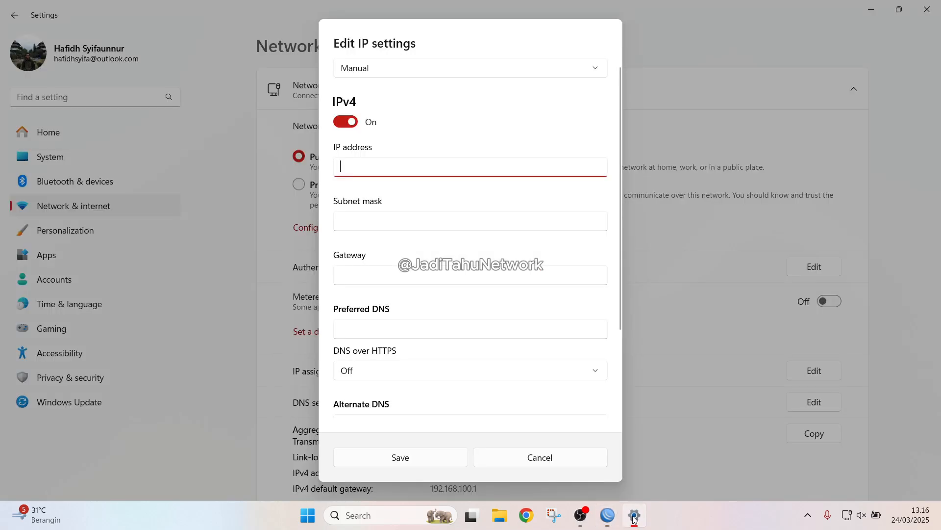
{"action": "key", "text": "ctrl+v"}
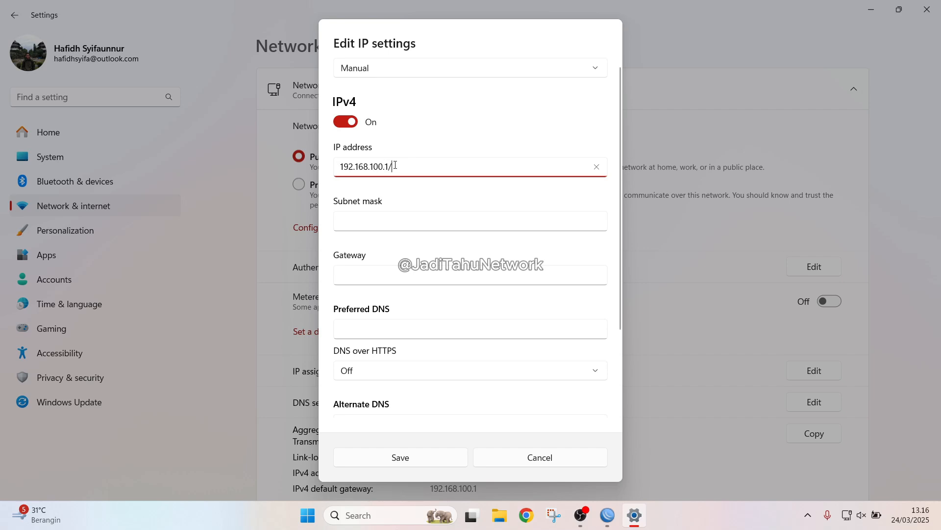
{"action": "key", "text": "BackSpace"}
{"action": "type", "text": "2"}
{"action": "key", "text": "BackSpace"}
{"action": "key", "text": "BackSpace"}
{"action": "type", "text": "2"}
- Set the subnet mask to 255.255.255.0, gateway to 192.168.100.1 and preferred DNS to 8.8.8.8, and save the IP settings
{"action": "left_click", "coordinate": [415, 226]}
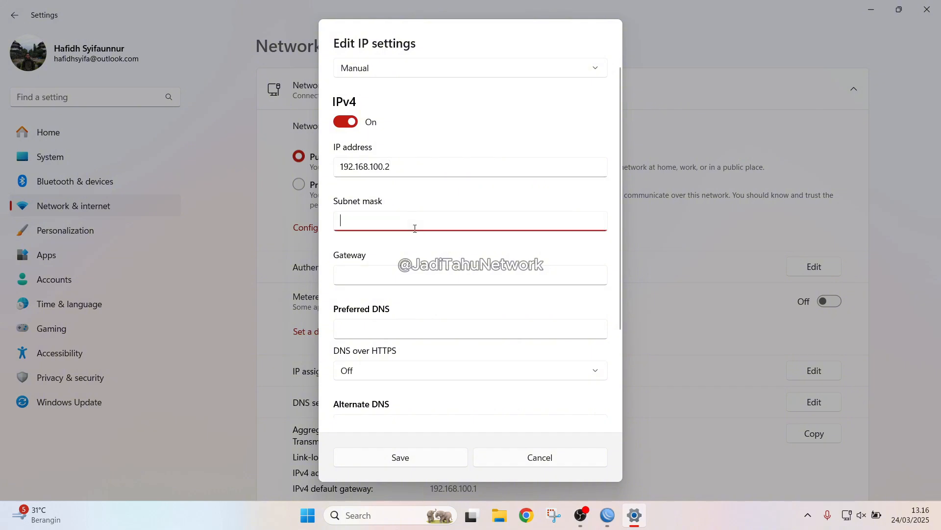
{"action": "type", "text": "255.255.255.0"}
{"action": "key", "text": "Tab"}
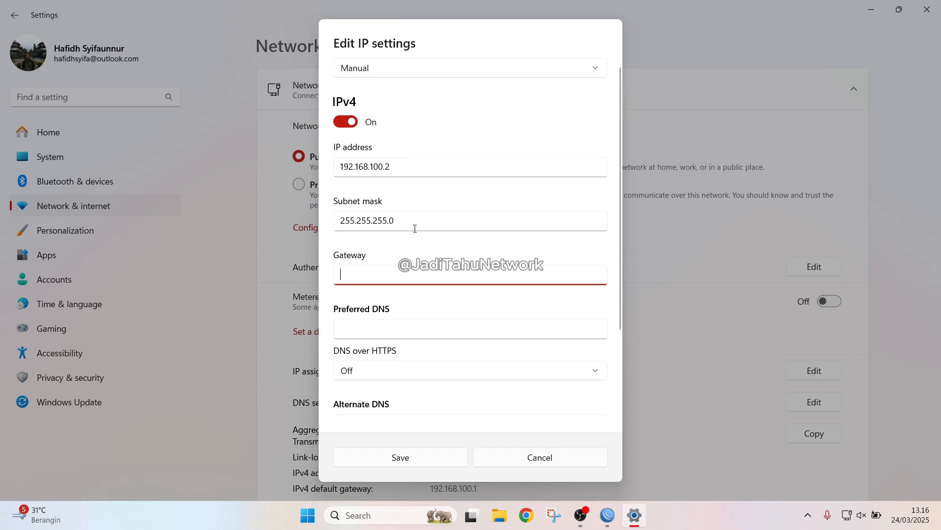
{"action": "type", "text": "192.168.100.1/"}
{"action": "key", "text": "BackSpace"}
{"action": "key", "text": "BackSpace"}
{"action": "left_click", "coordinate": [440, 328]}
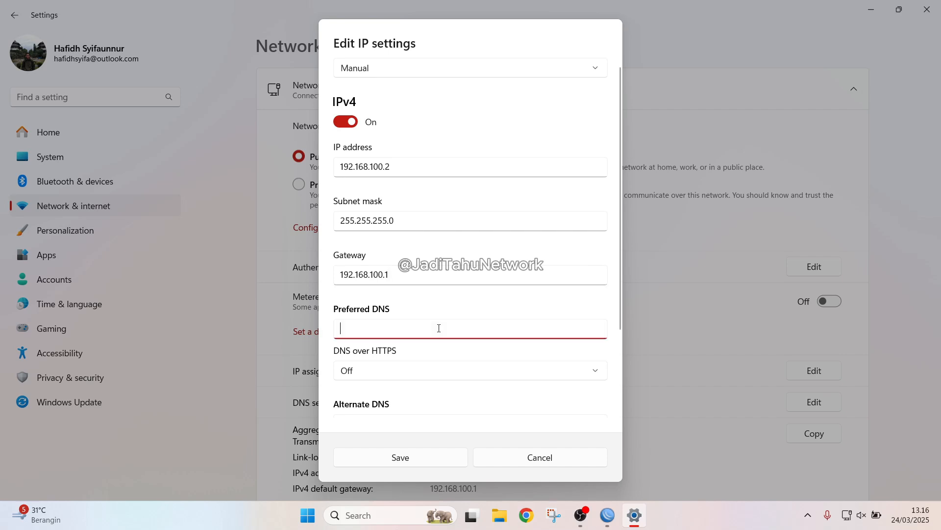
{"action": "type", "text": "8.8.8.8"}
{"action": "left_click", "coordinate": [441, 462]}
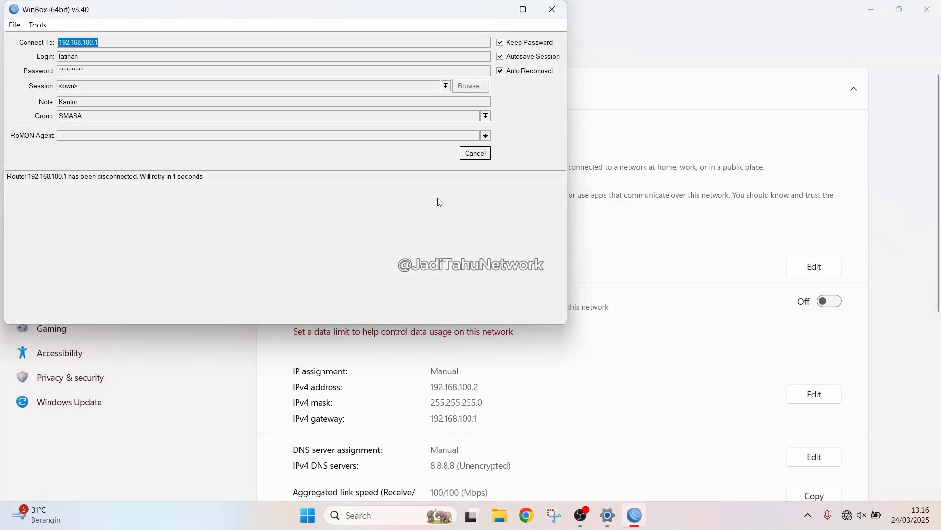
- Cancel WinBox's automatic reconnection, refresh the neighbors list and connect to the Kantor router at 192.168.100.1
{"action": "left_click", "coordinate": [475, 154]}
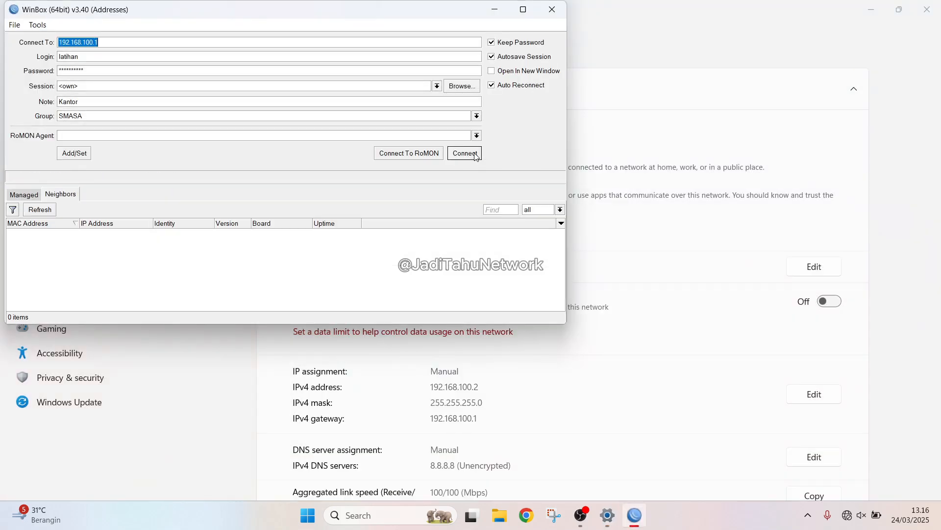
{"action": "left_click", "coordinate": [60, 194]}
{"action": "left_click", "coordinate": [39, 210]}
{"action": "left_click", "coordinate": [37, 212]}
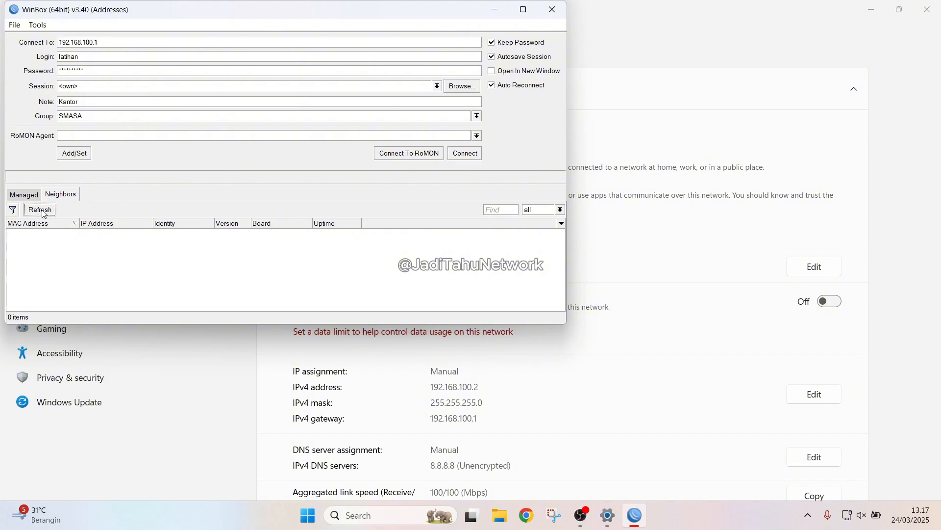
{"action": "left_click", "coordinate": [112, 233]}
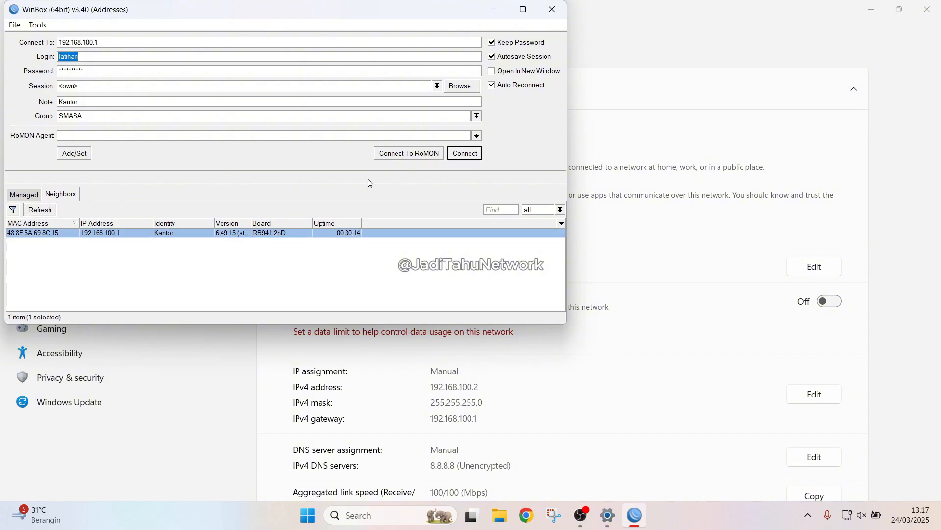
{"action": "left_click", "coordinate": [453, 154]}
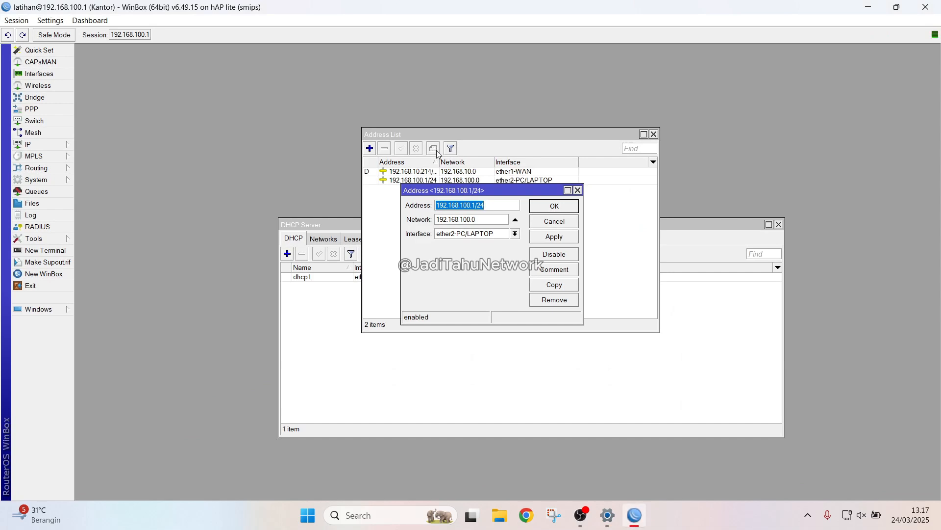
- Close the address windows, remove the DHCP server on ether2-PC/LAPTOP and close the DHCP server list
{"action": "left_click", "coordinate": [578, 190]}
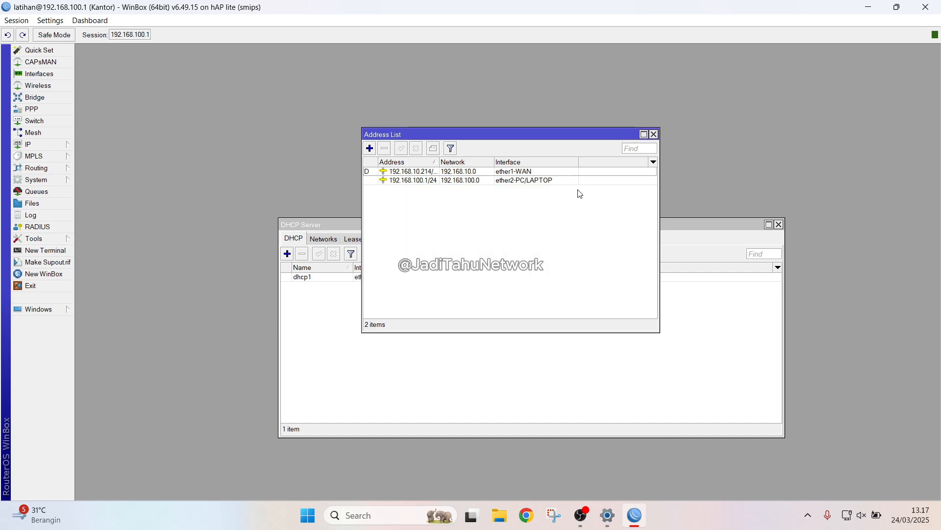
{"action": "left_click", "coordinate": [653, 134]}
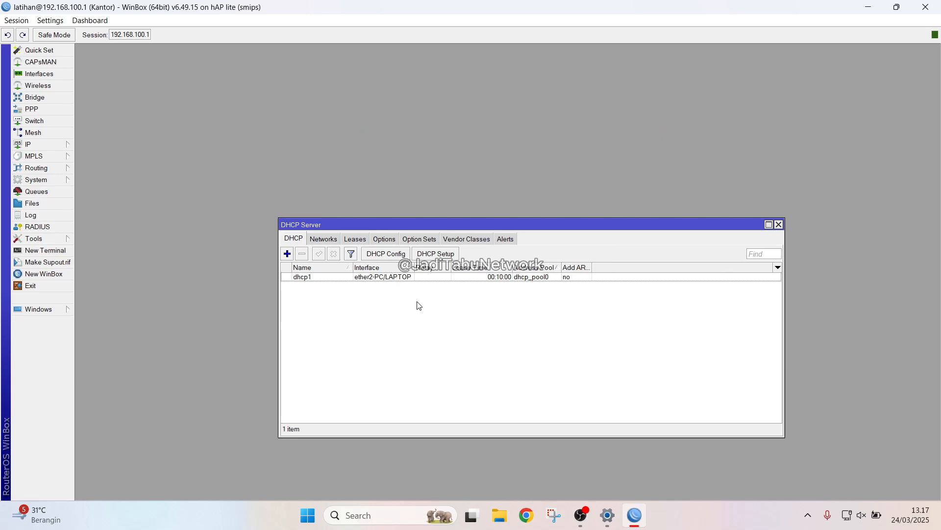
{"action": "left_click", "coordinate": [436, 278]}
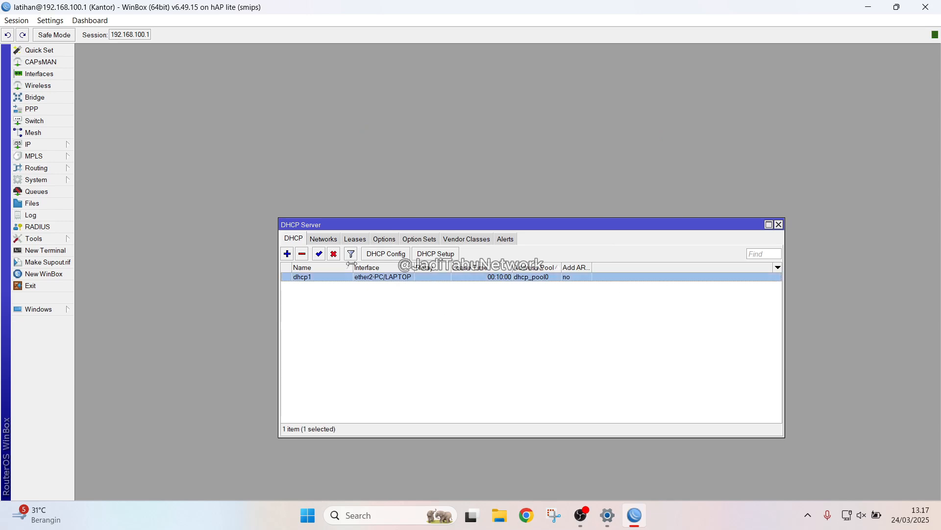
{"action": "left_click", "coordinate": [302, 254]}
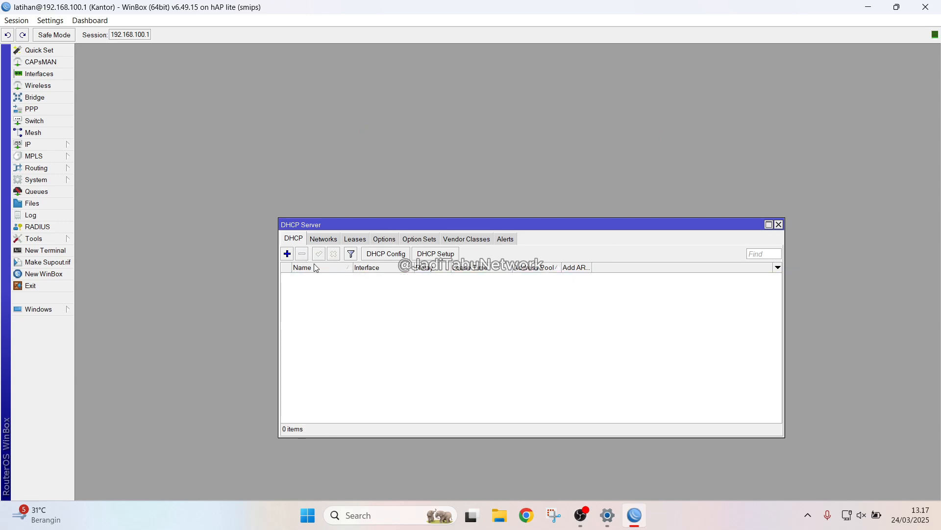
{"action": "left_click", "coordinate": [778, 224]}
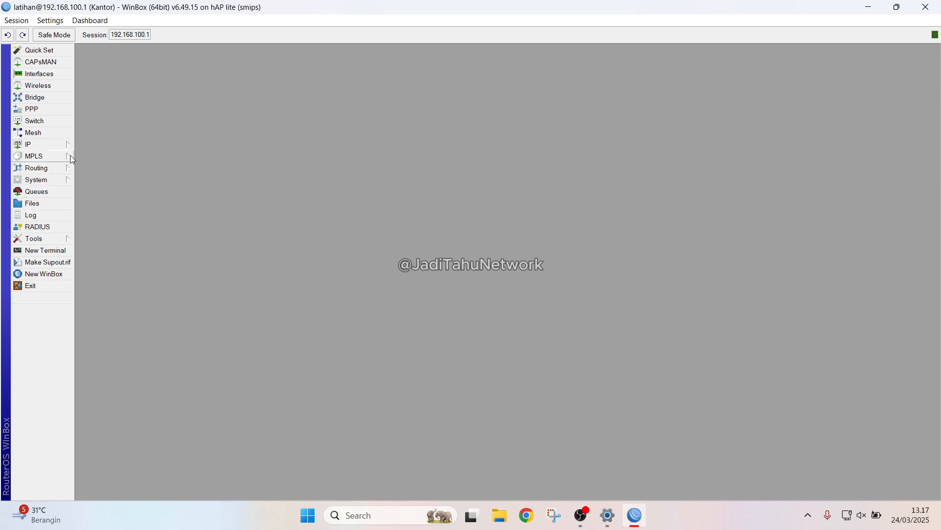
- Open the router's DHCP server list again from the IP services
{"action": "left_click", "coordinate": [43, 146]}
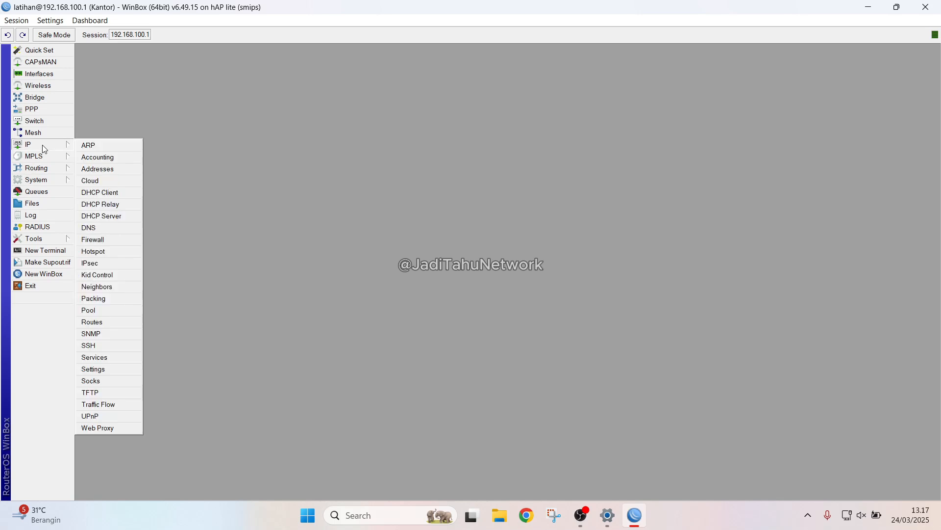
{"action": "left_click", "coordinate": [114, 219]}
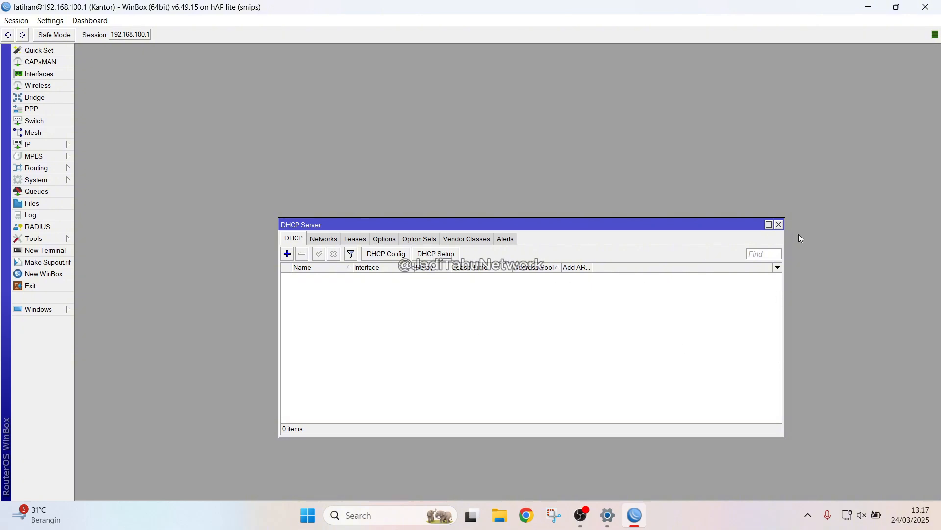
{"action": "left_click", "coordinate": [779, 225]}
{"action": "left_click", "coordinate": [54, 144]}
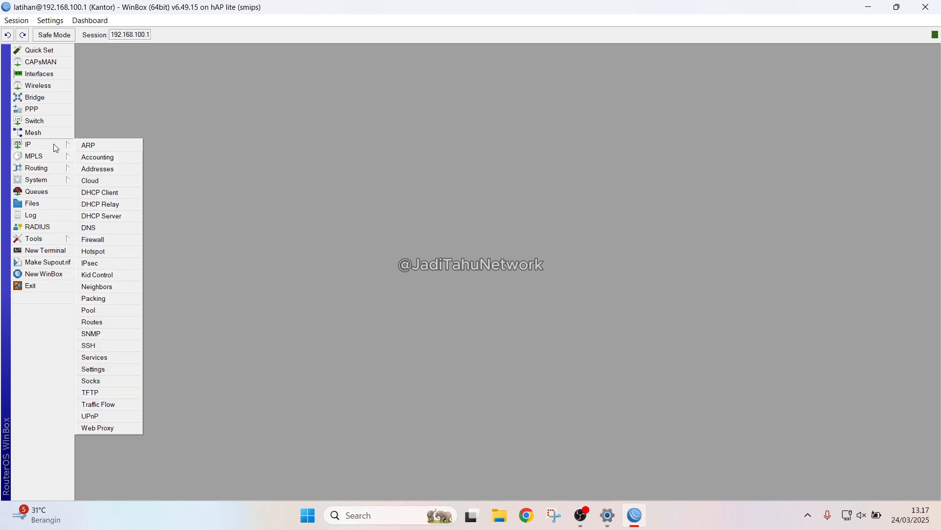
{"action": "left_click", "coordinate": [117, 216]}
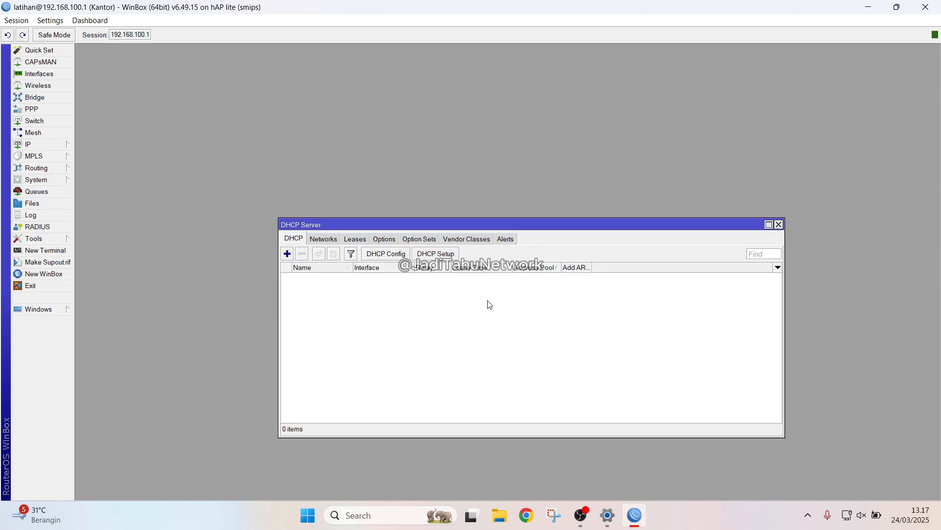
- Open the interface list, select the laptop's ether2 interface and widen the Name column to read its full name
{"action": "left_click", "coordinate": [54, 78]}
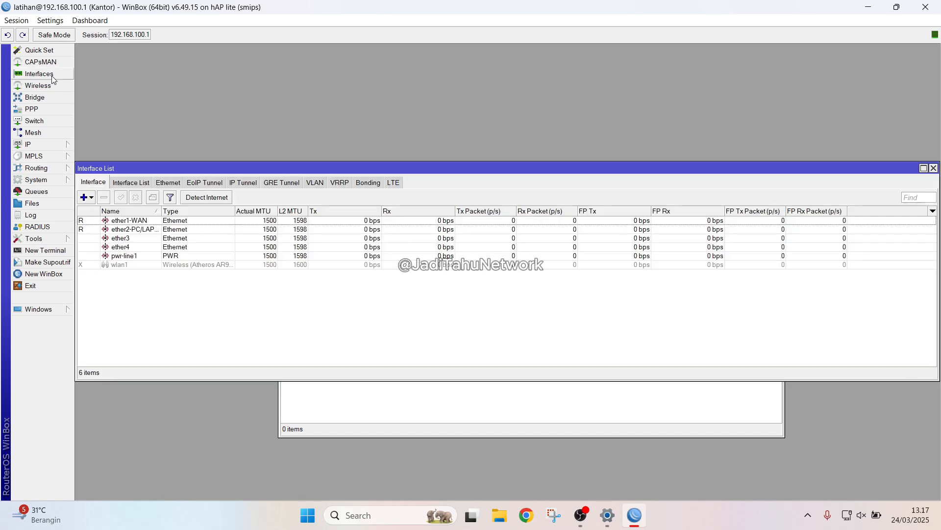
{"action": "left_click", "coordinate": [123, 229]}
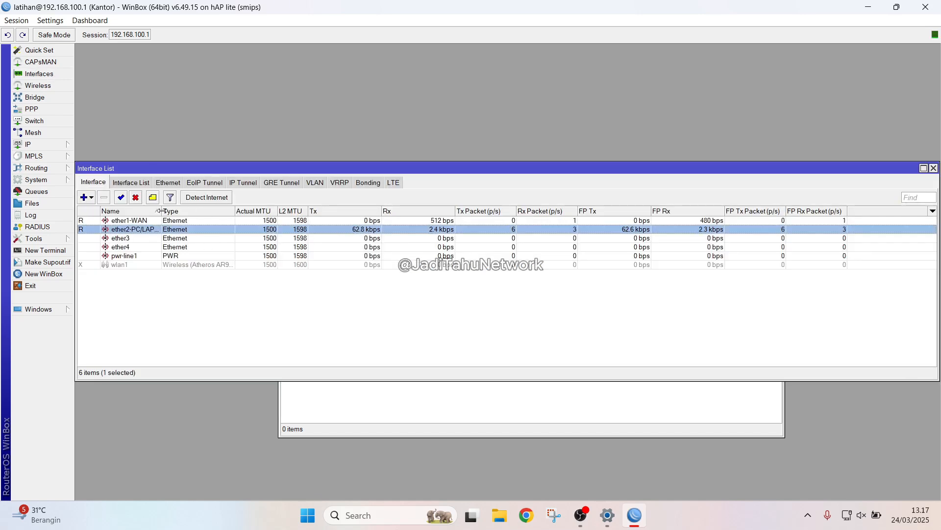
{"action": "left_click_drag", "start_coordinate": [161, 211], "coordinate": [218, 218]}
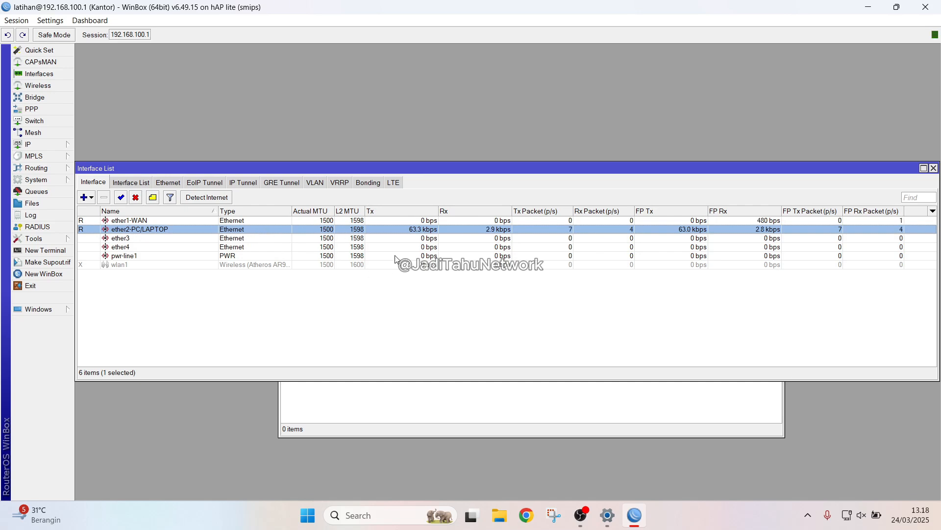
- Close the DHCP server list and open the laptop's Ethernet IP assignment for editing in Windows Settings
{"action": "left_click", "coordinate": [429, 415]}
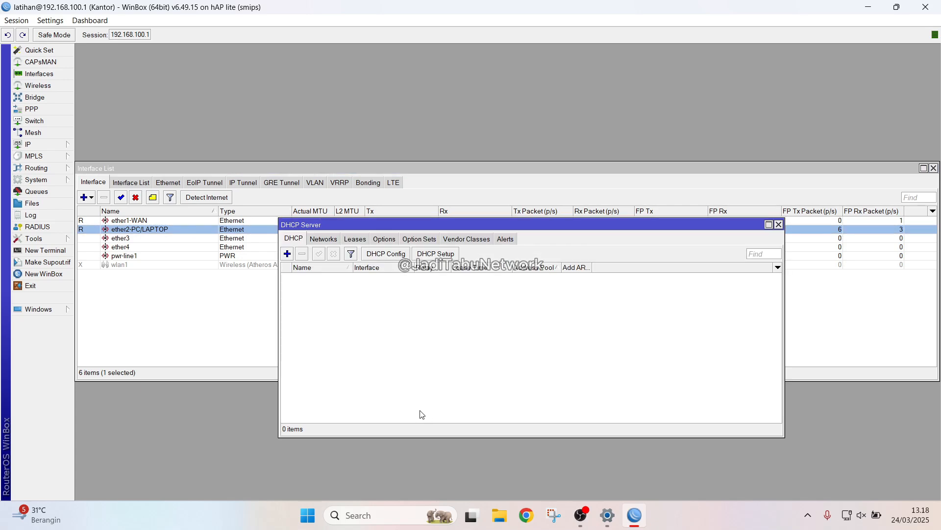
{"action": "left_click", "coordinate": [779, 226]}
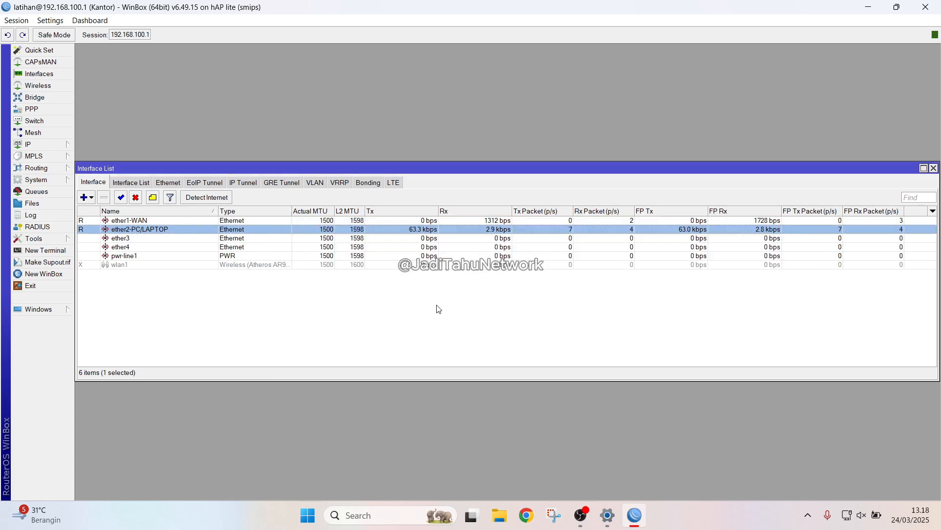
{"action": "left_click", "coordinate": [851, 518]}
{"action": "right_click", "coordinate": [850, 518]}
{"action": "left_click", "coordinate": [849, 486]}
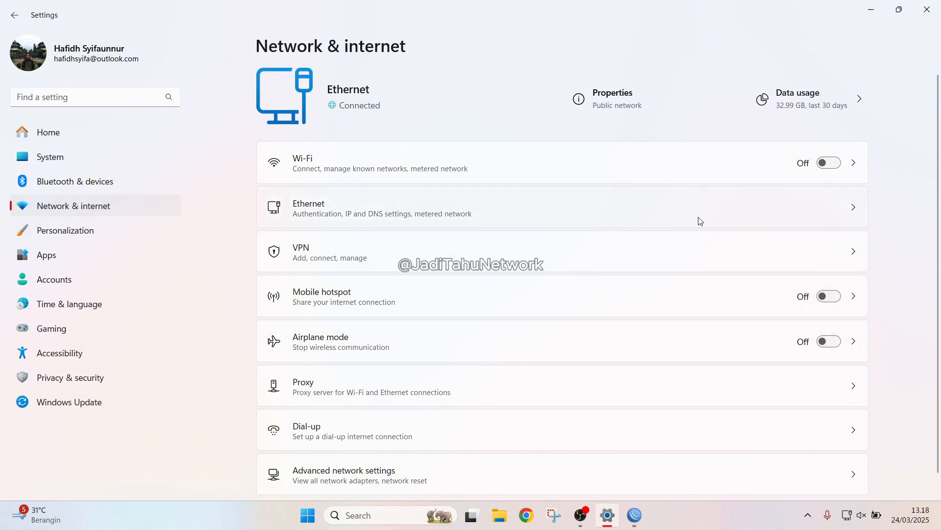
{"action": "left_click", "coordinate": [701, 215]}
{"action": "scroll", "coordinate": [569, 307], "scroll_direction": "down", "scroll_amount": 3}
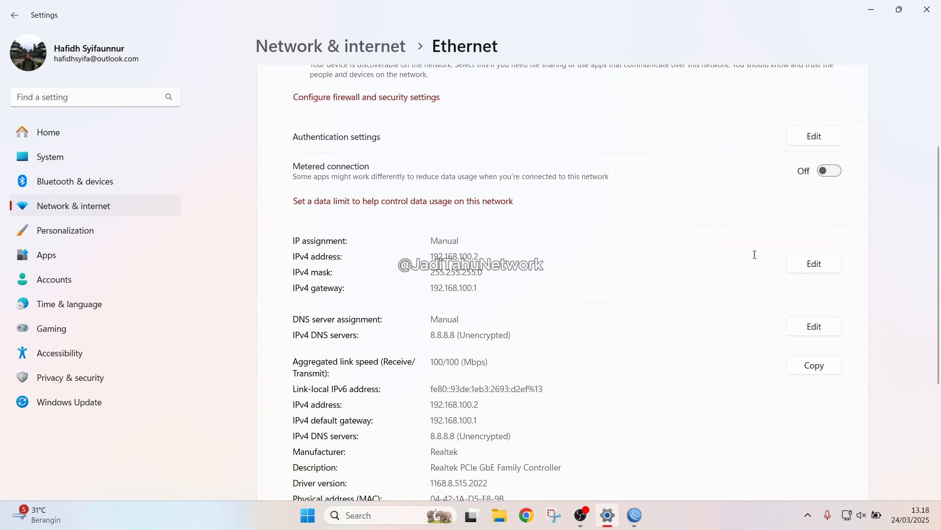
{"action": "left_click", "coordinate": [812, 264]}
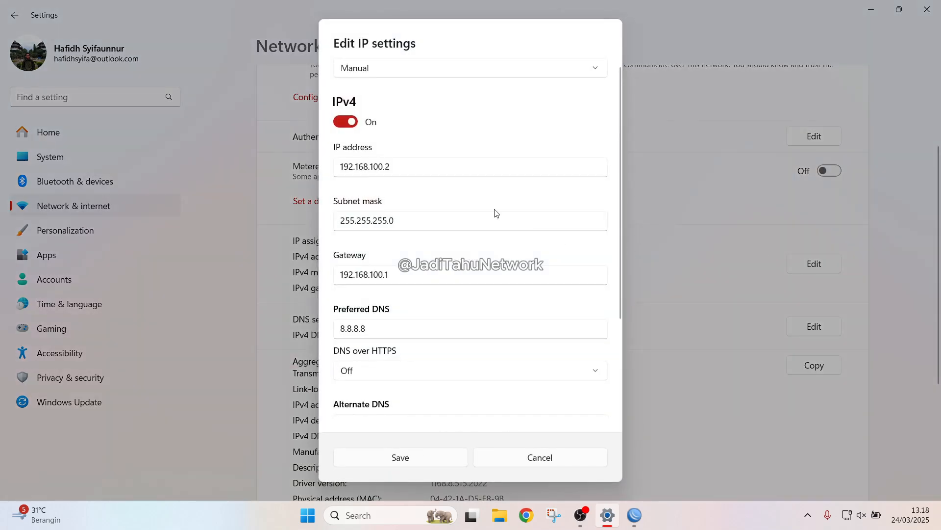
- View the available IP assignment modes, dismiss the choices and switch back to WinBox
{"action": "left_click", "coordinate": [398, 71]}
{"action": "left_click", "coordinate": [547, 112]}
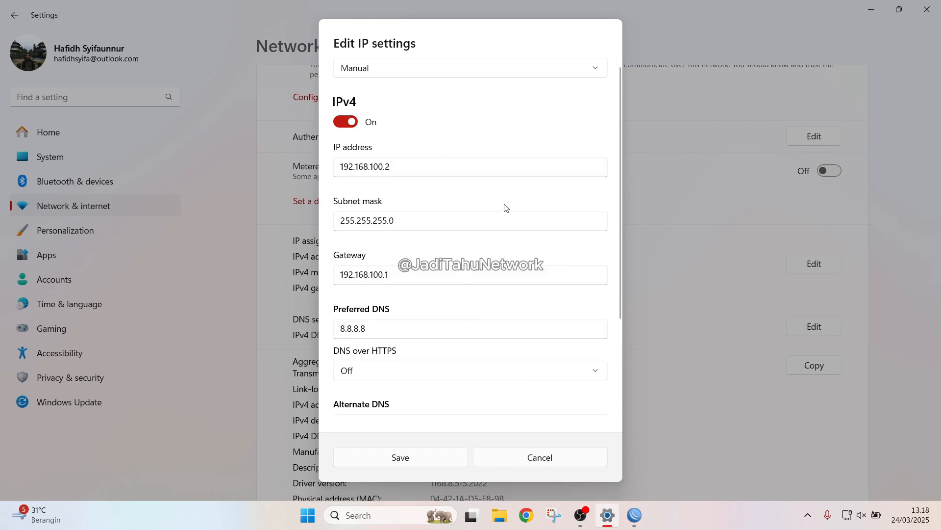
{"action": "left_click", "coordinate": [596, 70]}
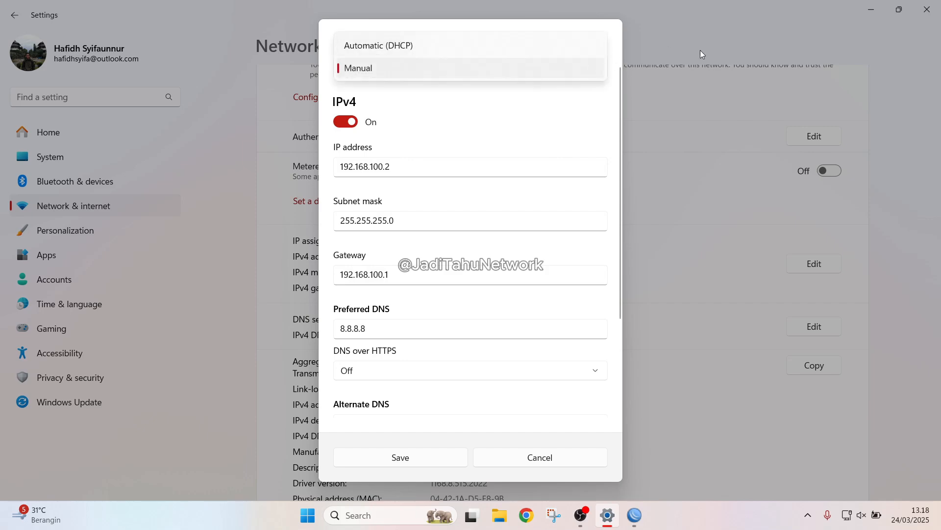
{"action": "left_click", "coordinate": [850, 57]}
{"action": "left_click", "coordinate": [872, 10]}
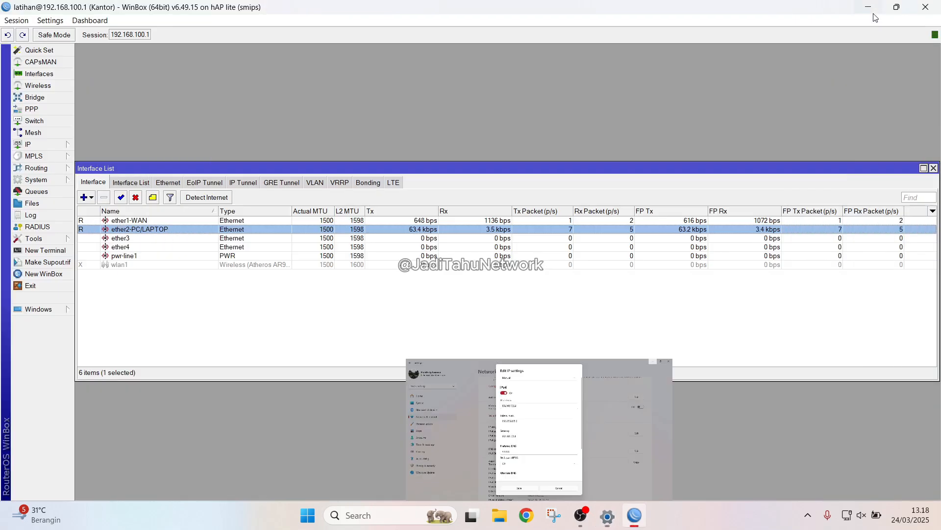
- Move the interface list window out of the way and select the ether2-PC/LAPTOP interface
{"action": "left_click", "coordinate": [237, 322]}
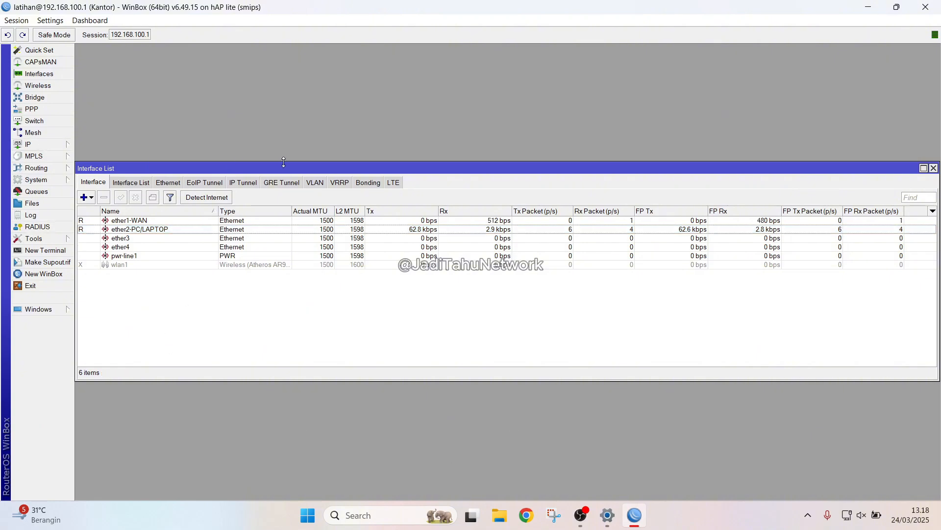
{"action": "left_click_drag", "start_coordinate": [288, 168], "coordinate": [287, 65]}
{"action": "left_click", "coordinate": [20, 144]}
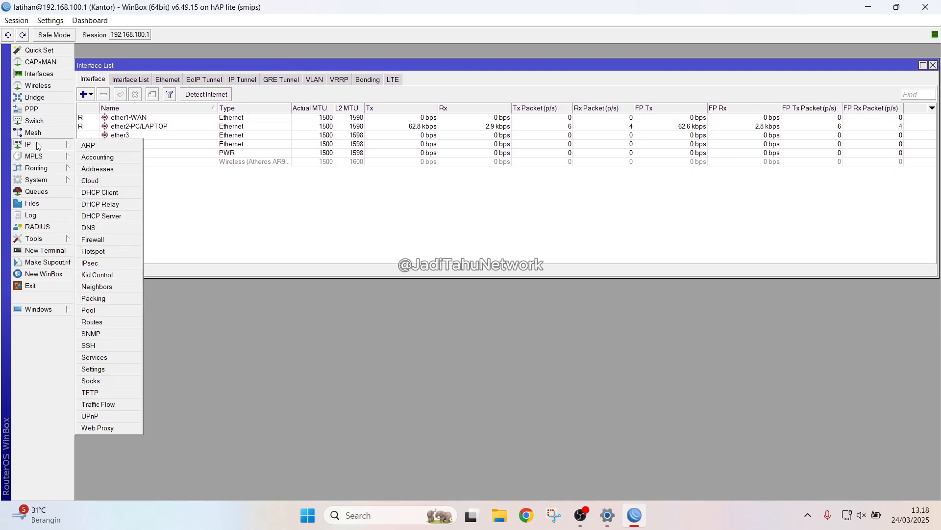
{"action": "left_click", "coordinate": [119, 126]}
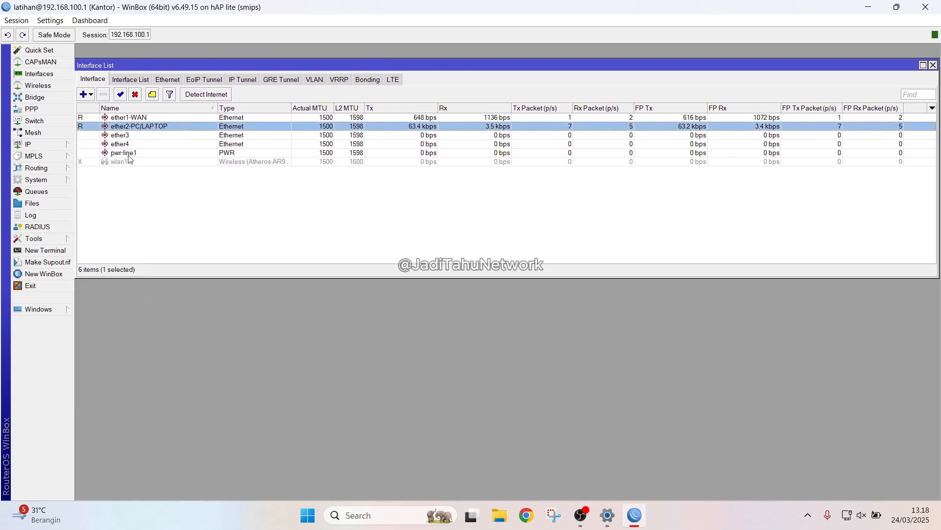
- Open the router's DHCP server list
{"action": "left_click", "coordinate": [62, 146]}
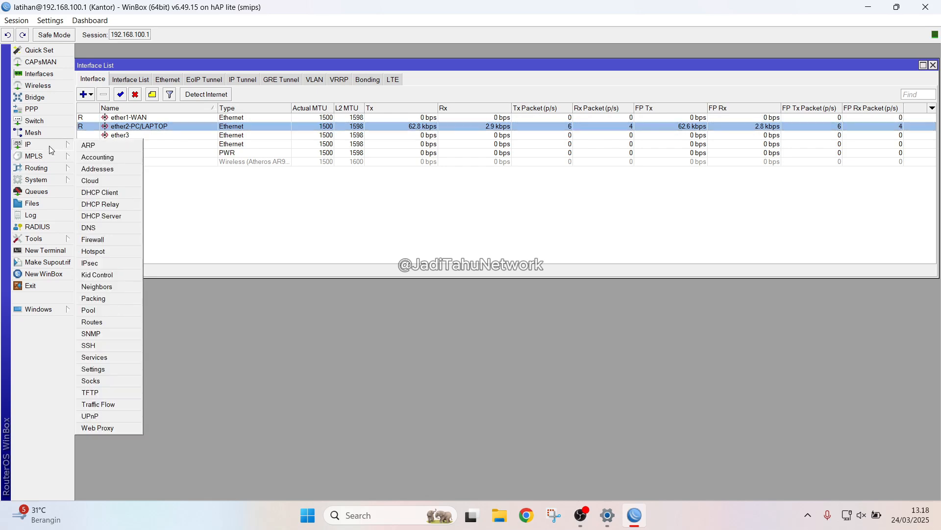
{"action": "left_click", "coordinate": [119, 220]}
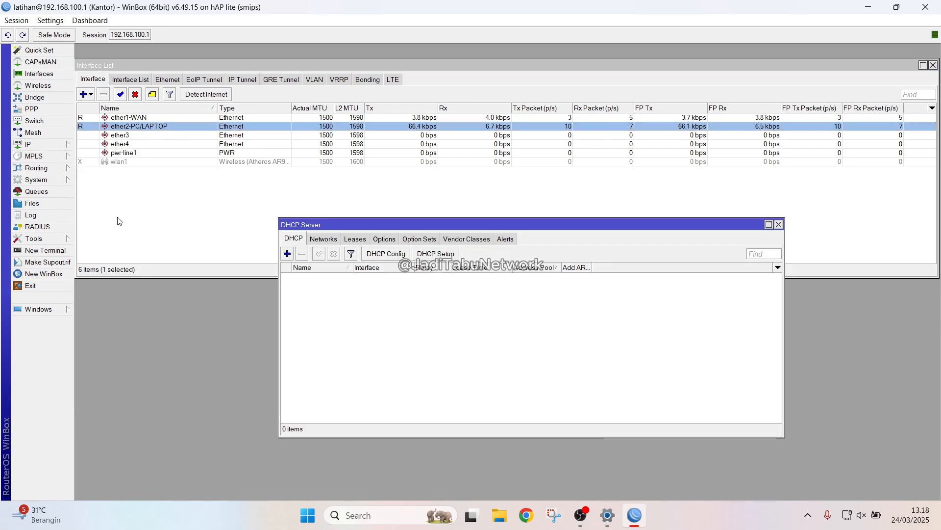
{"action": "left_click", "coordinate": [63, 148]}
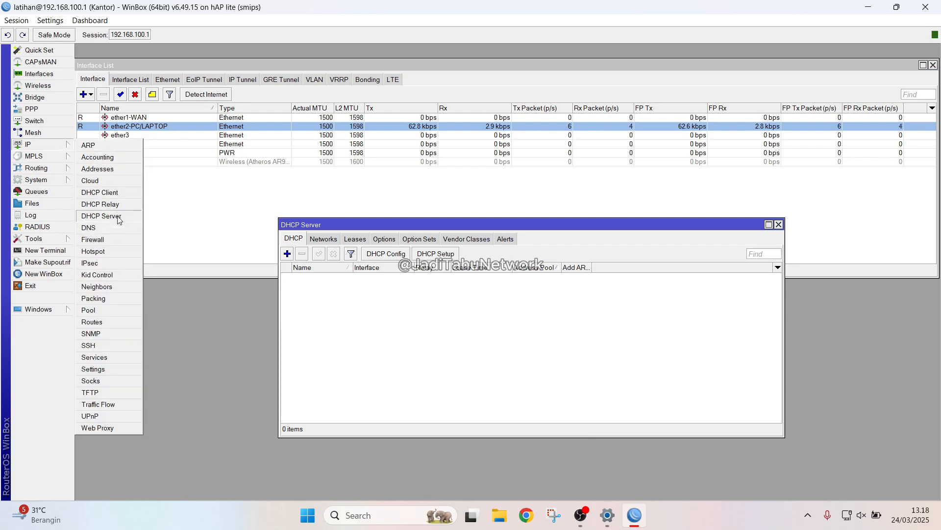
{"action": "left_click", "coordinate": [461, 346]}
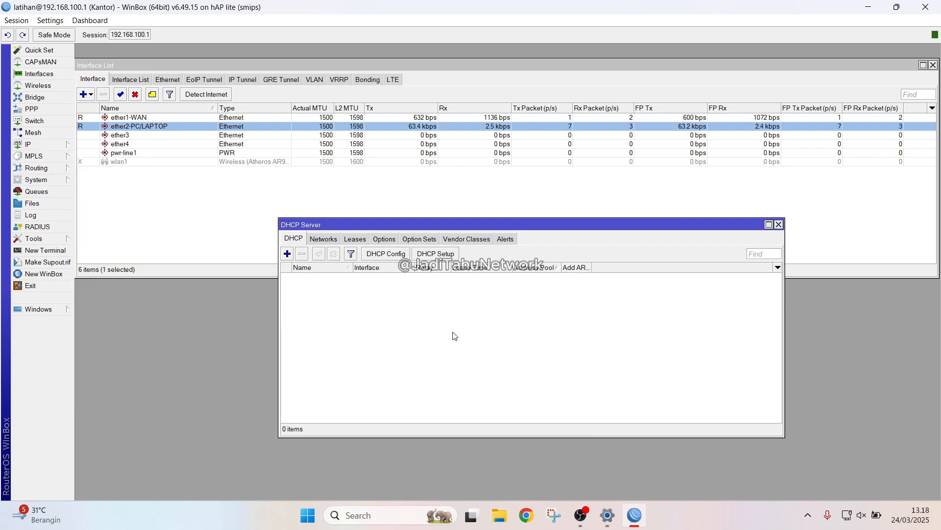
- Start DHCP Setup on ether2-PC/LAPTOP and accept the network 192.168.100.0/24 and gateway 192.168.100.1
{"action": "left_click", "coordinate": [428, 259]}
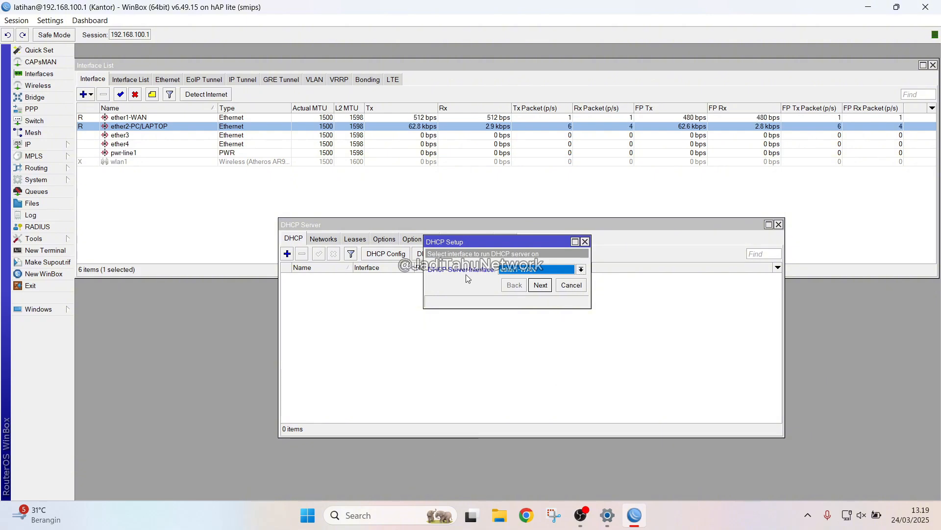
{"action": "left_click", "coordinate": [582, 270]}
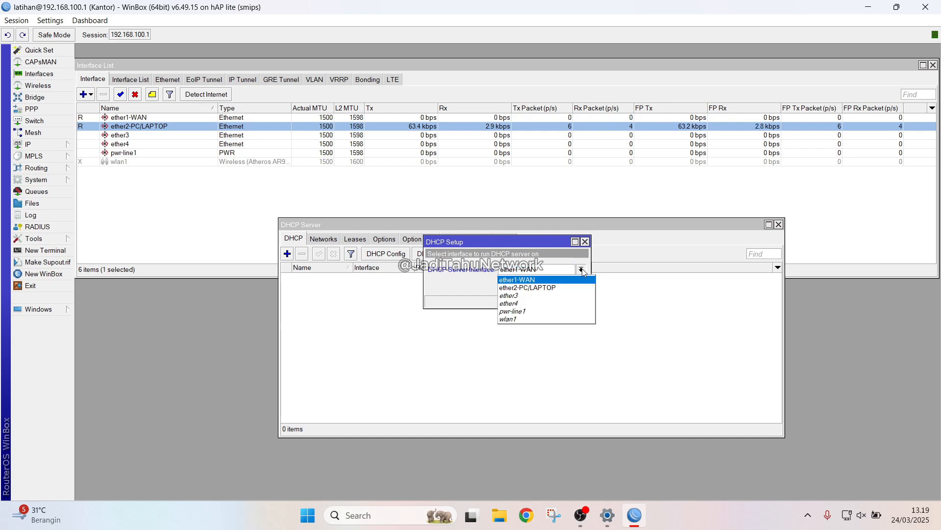
{"action": "left_click", "coordinate": [532, 288]}
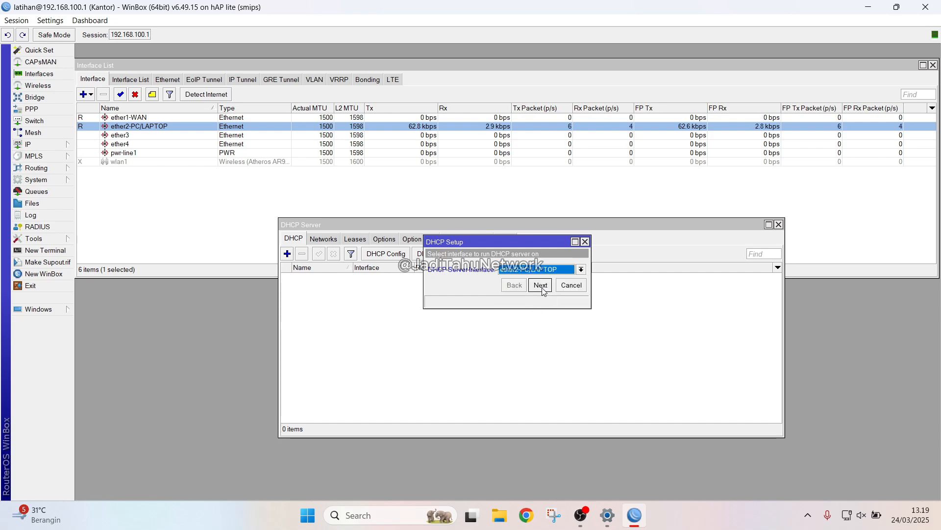
{"action": "left_click", "coordinate": [540, 285]}
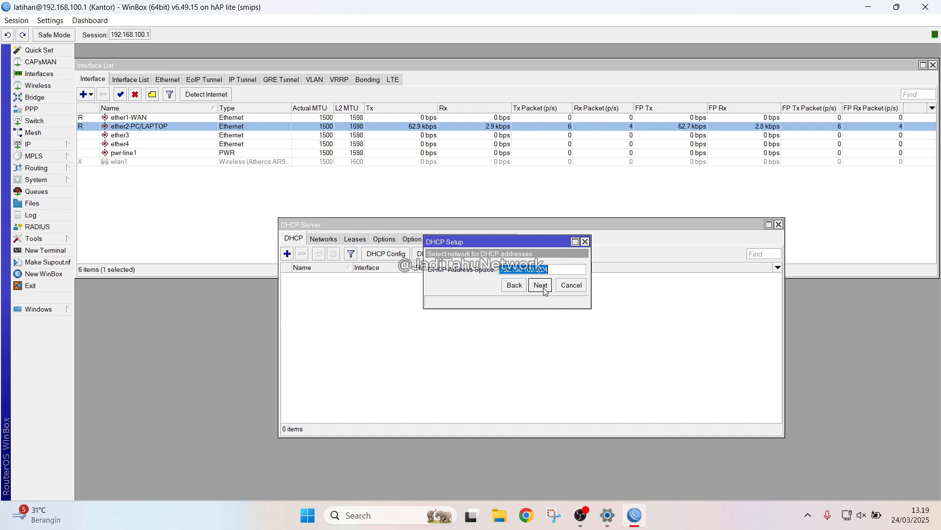
{"action": "left_click", "coordinate": [540, 286]}
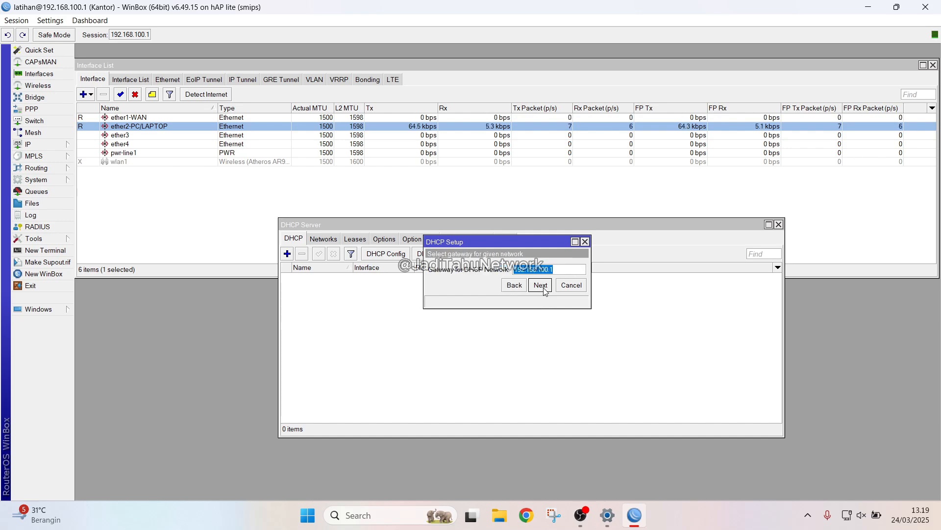
{"action": "left_click", "coordinate": [540, 286]}
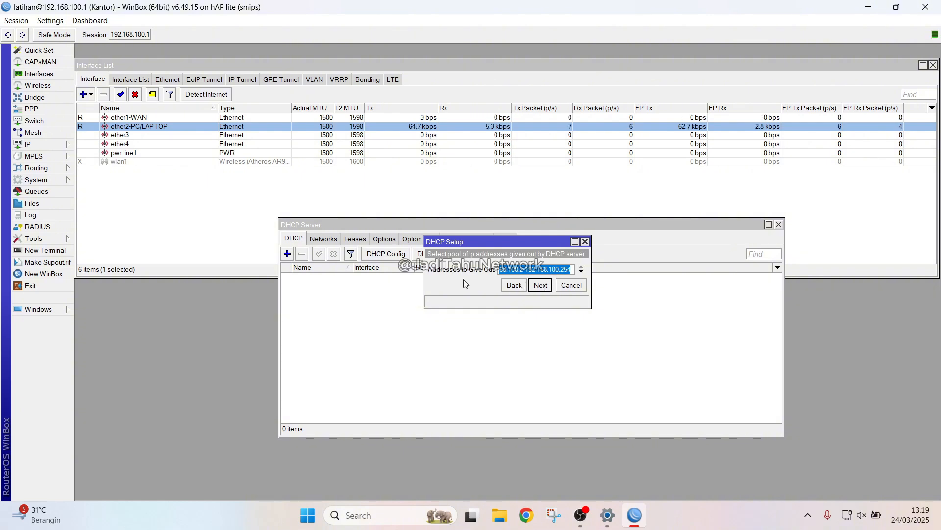
- Widen the DHCP Setup dialog and accept the address pool 192.168.100.2-192.168.100.254
{"action": "left_click", "coordinate": [553, 271]}
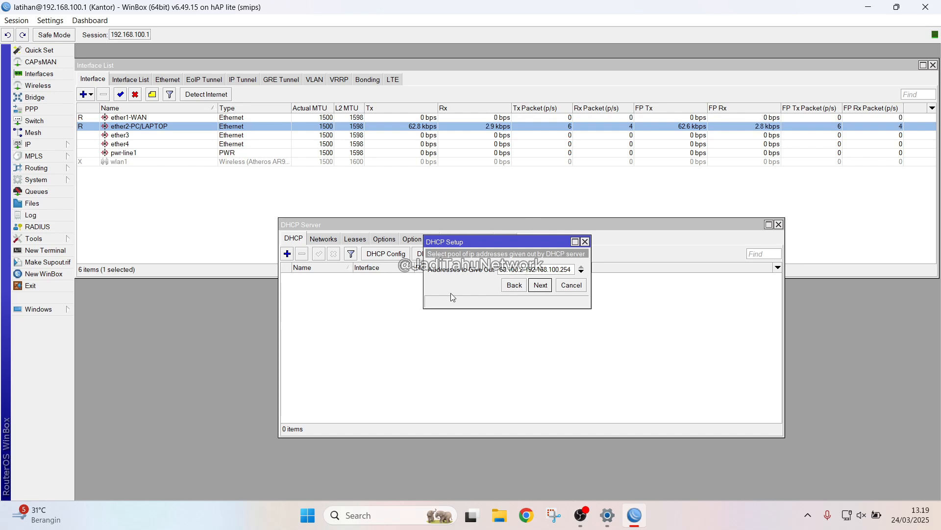
{"action": "left_click_drag", "start_coordinate": [423, 283], "coordinate": [331, 281]}
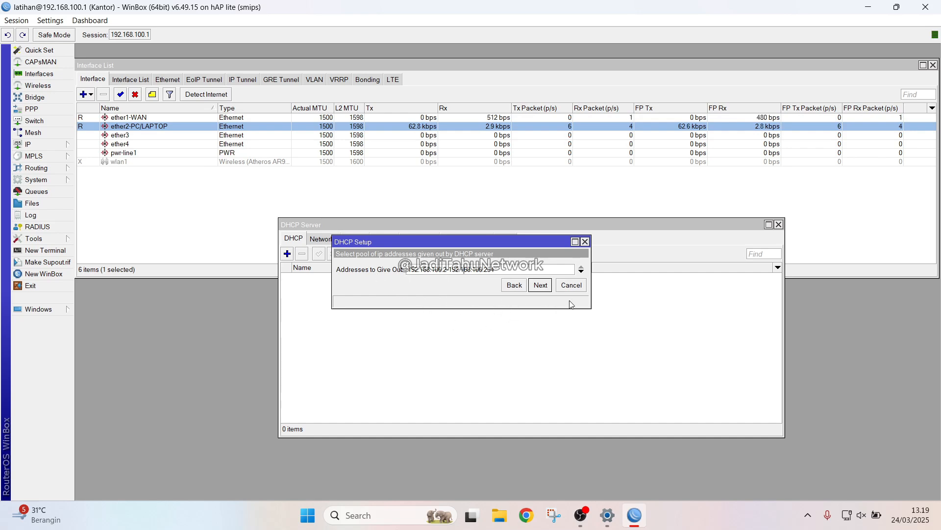
{"action": "left_click", "coordinate": [546, 288]}
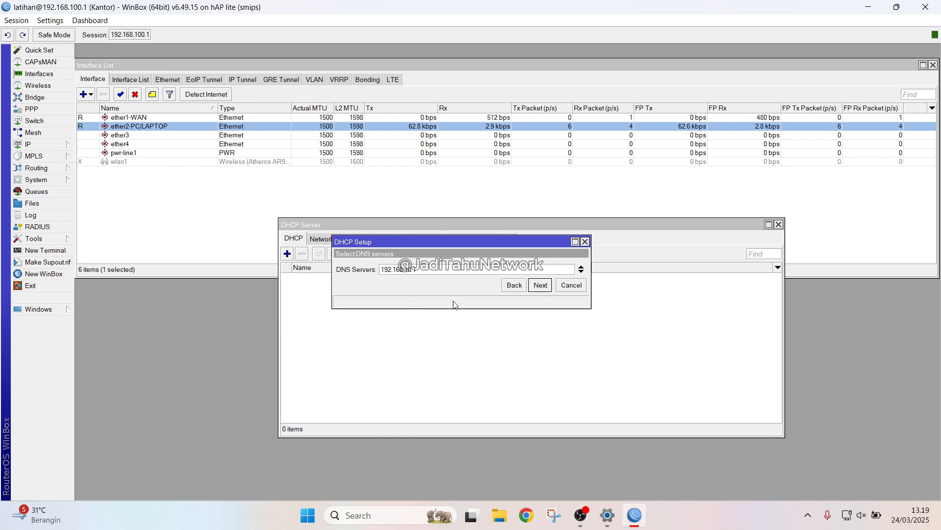
- Accept the proposed DNS server and the 00:10:00 lease time, and finish the DHCP server setup
{"action": "left_click", "coordinate": [541, 287]}
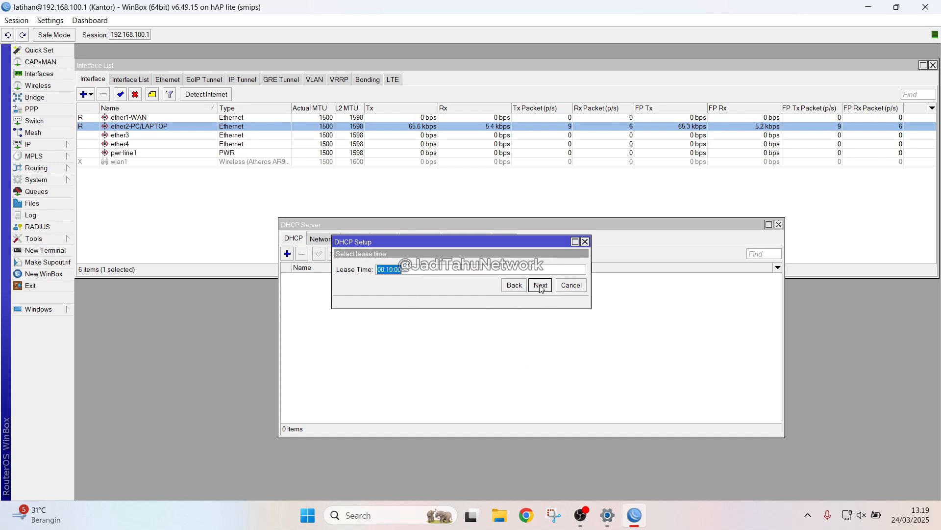
{"action": "left_click", "coordinate": [410, 270]}
{"action": "left_click", "coordinate": [390, 269]}
{"action": "left_click", "coordinate": [542, 286]}
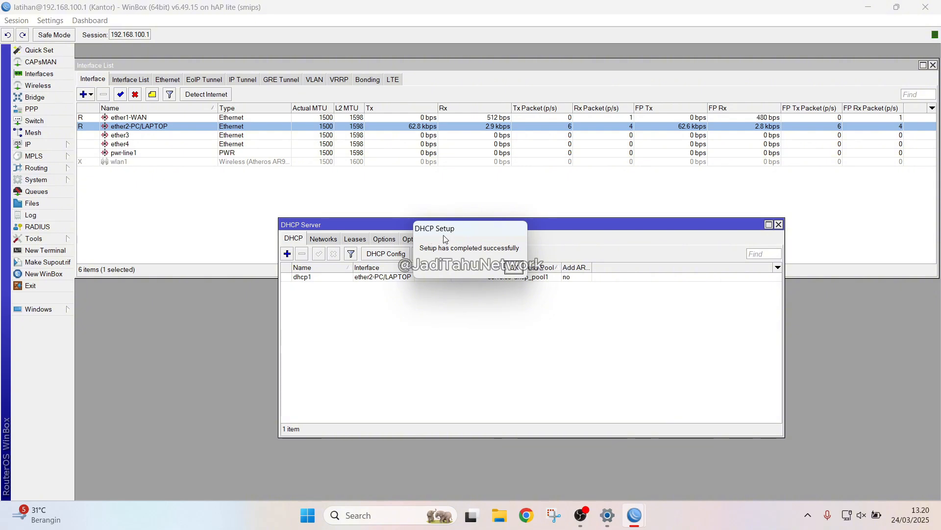
{"action": "left_click", "coordinate": [514, 269]}
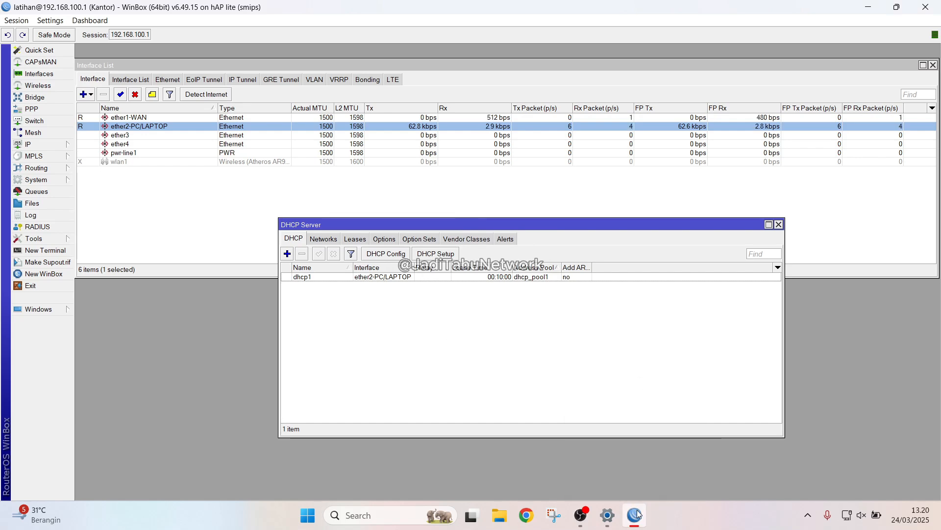
- Switch to Windows Settings, set the laptop's Ethernet IP assignment to Automatic (DHCP) and save it
{"action": "left_click", "coordinate": [607, 515]}
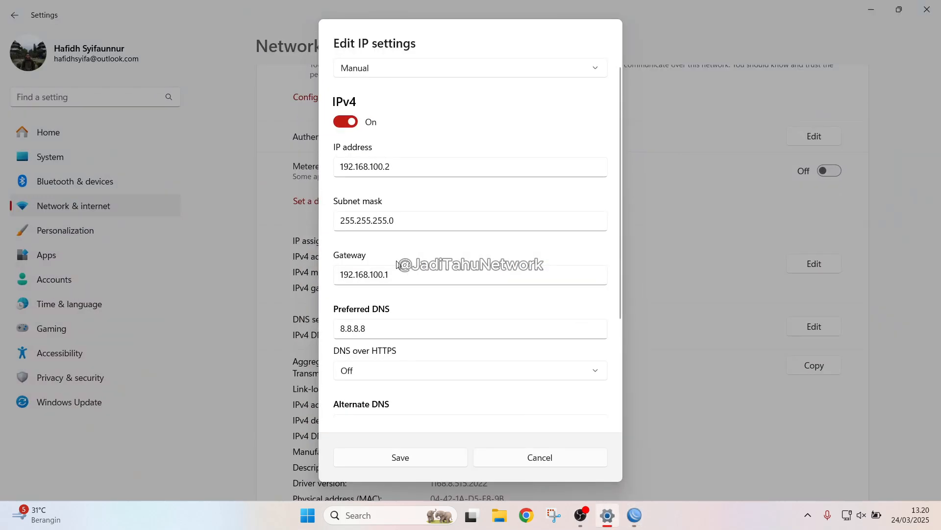
{"action": "left_click", "coordinate": [584, 71]}
{"action": "left_click", "coordinate": [584, 70]}
{"action": "left_click", "coordinate": [586, 71]}
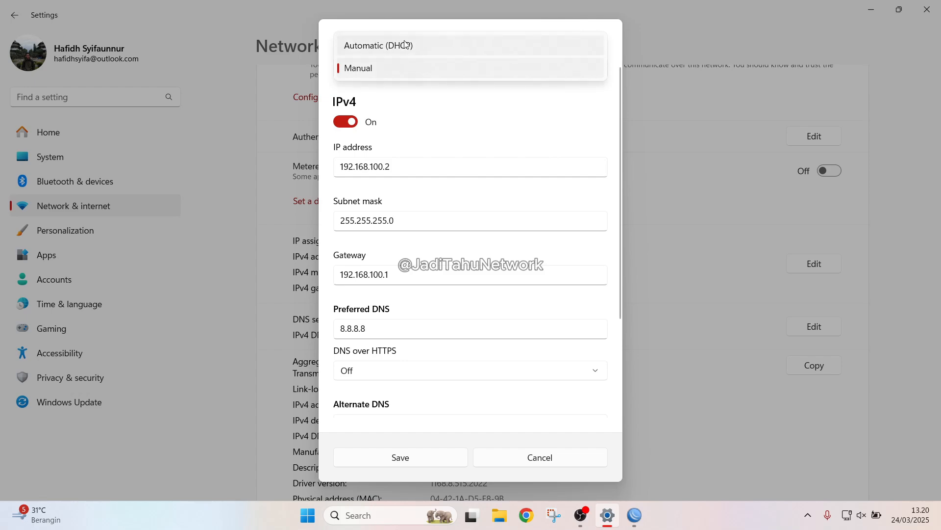
{"action": "left_click", "coordinate": [387, 46]}
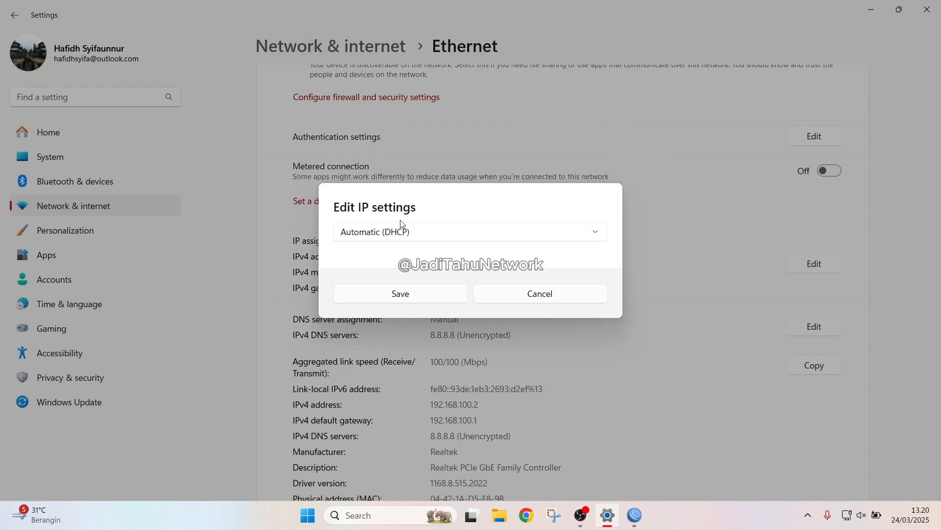
{"action": "left_click", "coordinate": [409, 295]}
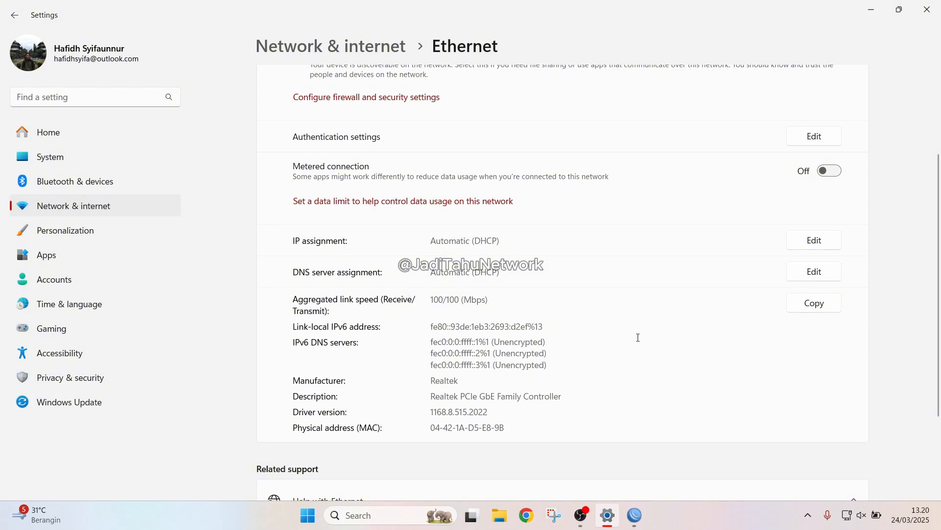
- Check the Ethernet connection's details and network status, and return to WinBox
{"action": "scroll", "coordinate": [638, 337], "scroll_direction": "up", "scroll_amount": 3}
{"action": "scroll", "coordinate": [639, 341], "scroll_direction": "down", "scroll_amount": 3}
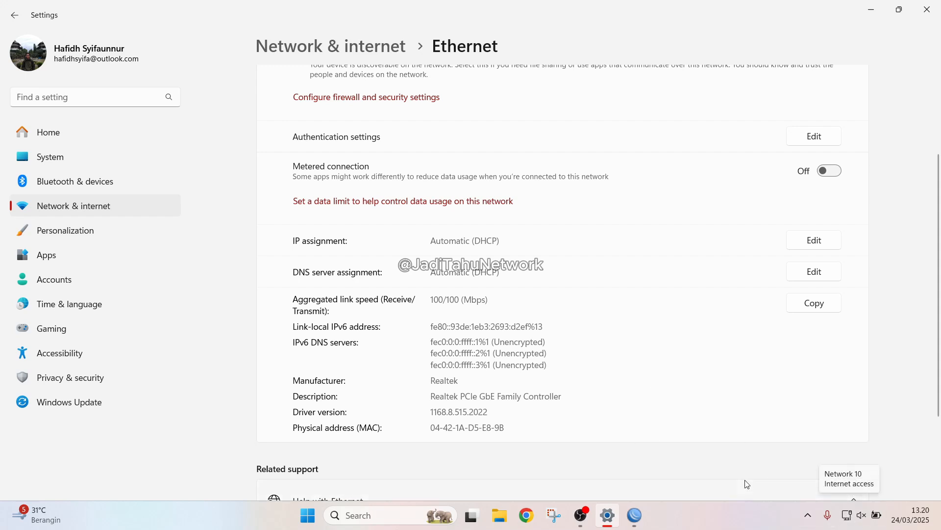
{"action": "left_click", "coordinate": [871, 10]}
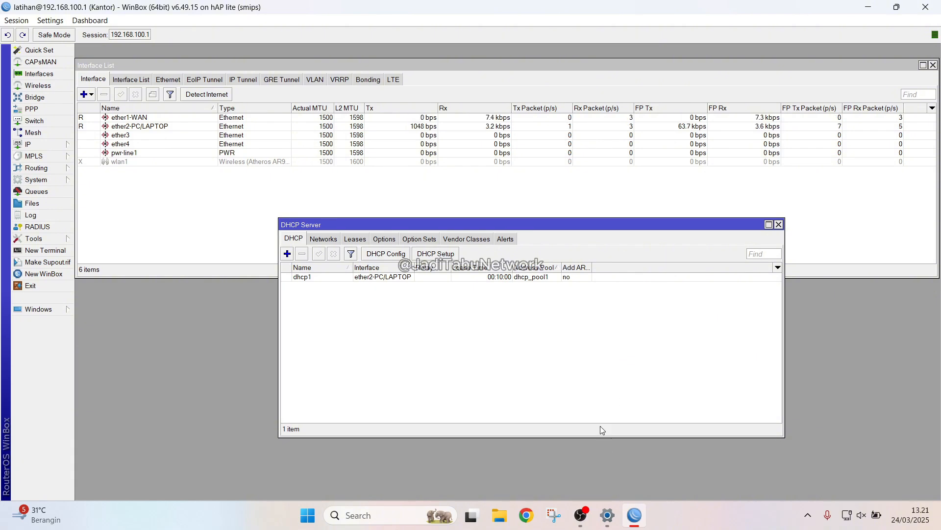
{"action": "left_click", "coordinate": [582, 519]}
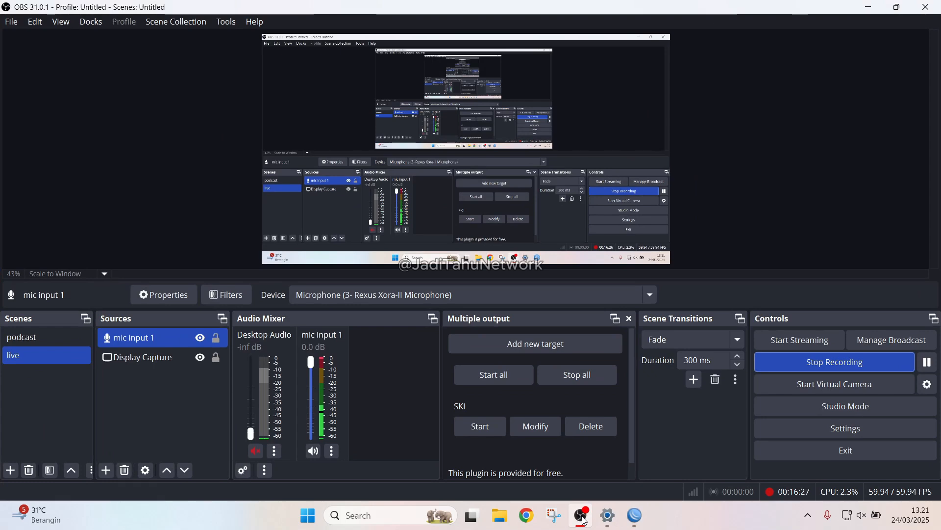
{"action": "left_click", "coordinate": [584, 520]}
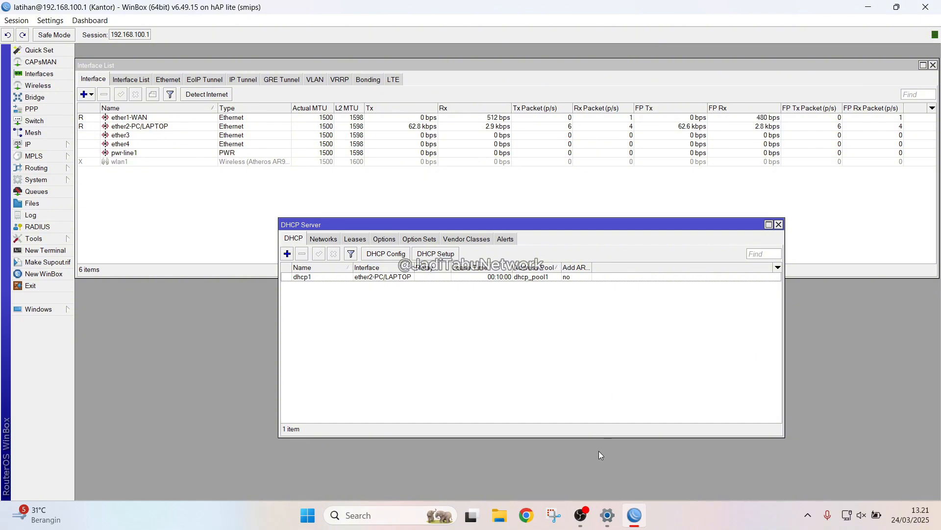
{"action": "left_click", "coordinate": [583, 516]}
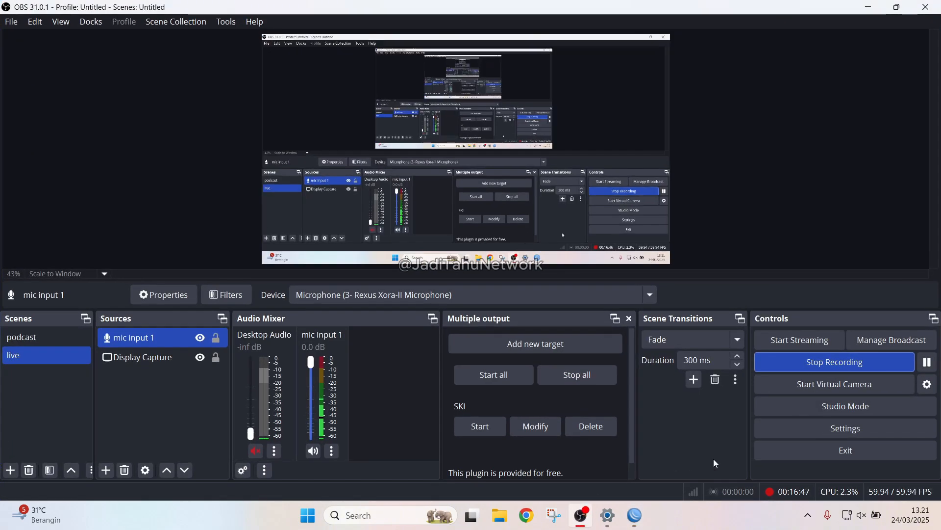